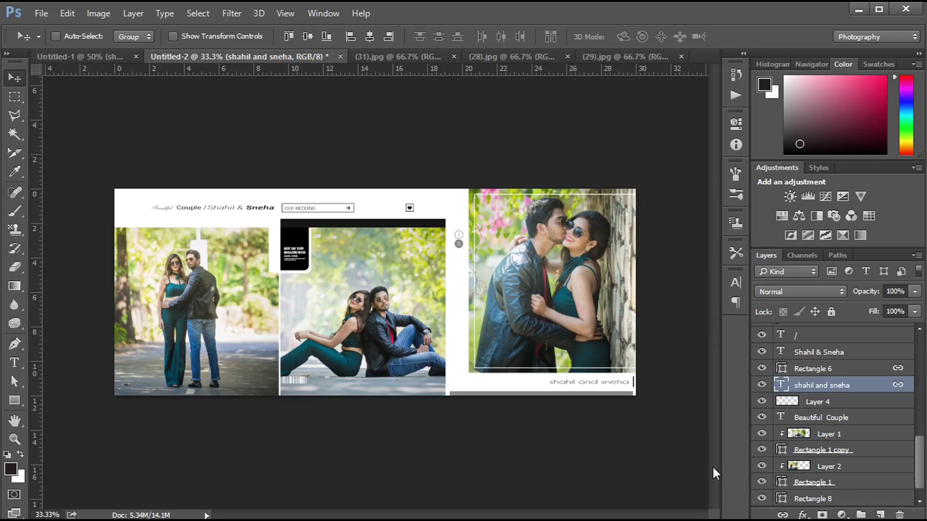
Step: Zoom in and back out to preview the finished couple-album spread
key(ctrl+plus)
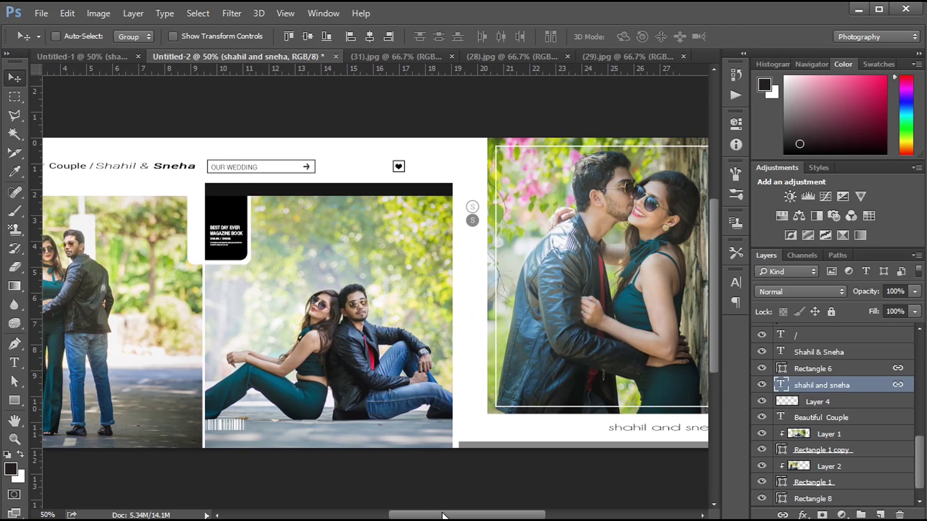
mouse_move(424, 515)
mouse_down()
mouse_move(447, 516)
mouse_move(434, 515)
mouse_up()
key(ctrl+minus)
key(ctrl+minus)
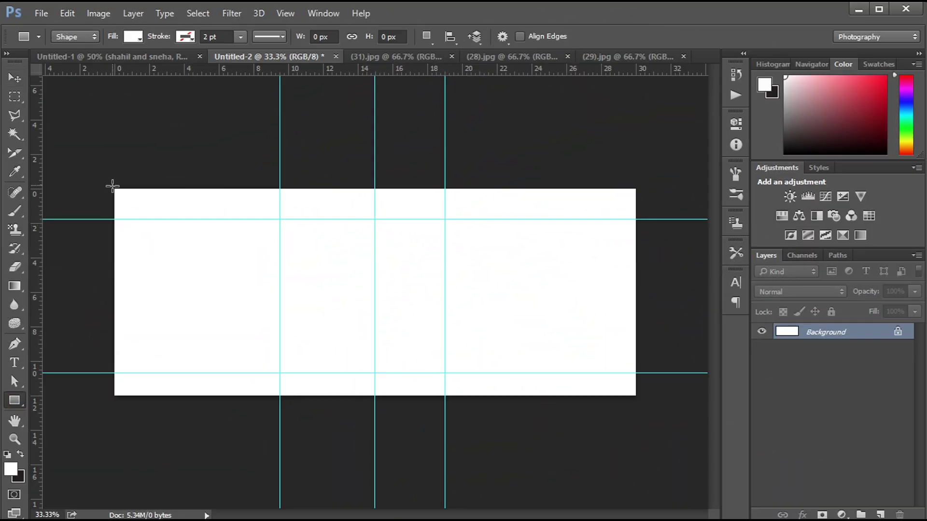
Step: Draw a grey-filled rectangle over the left column, from the top guide to the page bottom
mouse_move(114, 189)
mouse_down()
mouse_move(220, 365)
mouse_move(247, 396)
mouse_move(279, 396)
mouse_up()
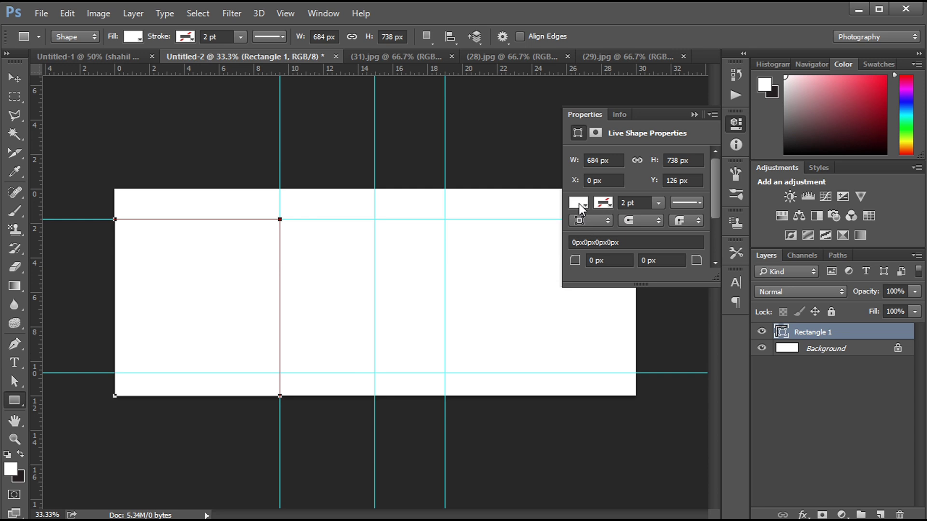
click(580, 205)
click(582, 279)
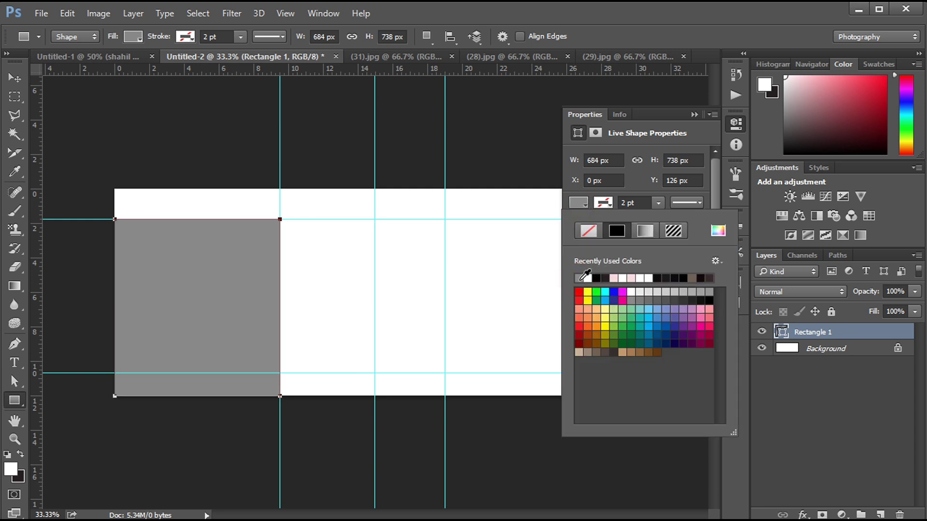
click(695, 114)
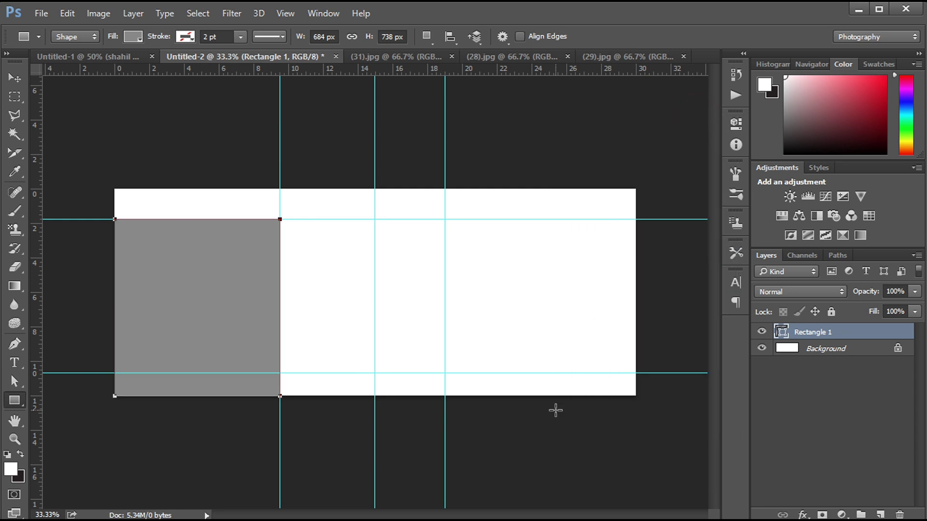
key(Return)
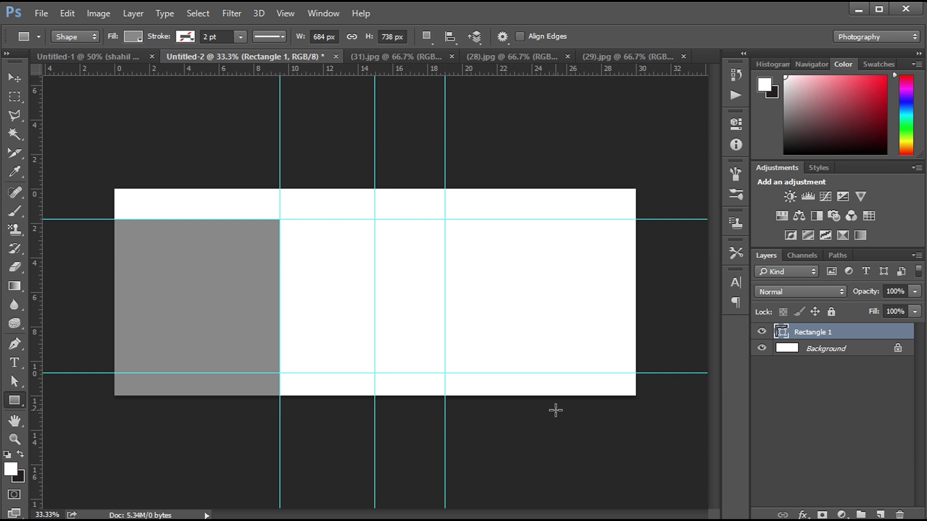
key(v)
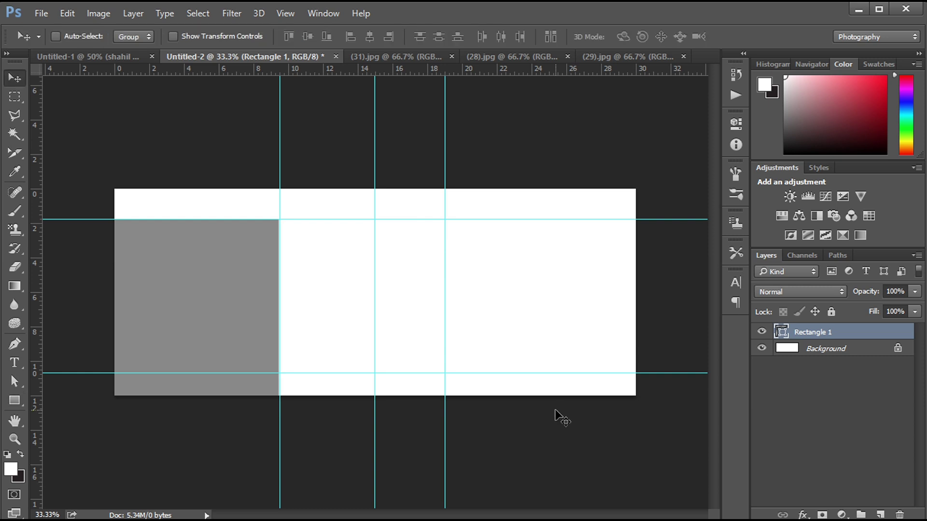
Step: Duplicate the grey rectangle into the middle column and again into the right column
key(ctrl+j)
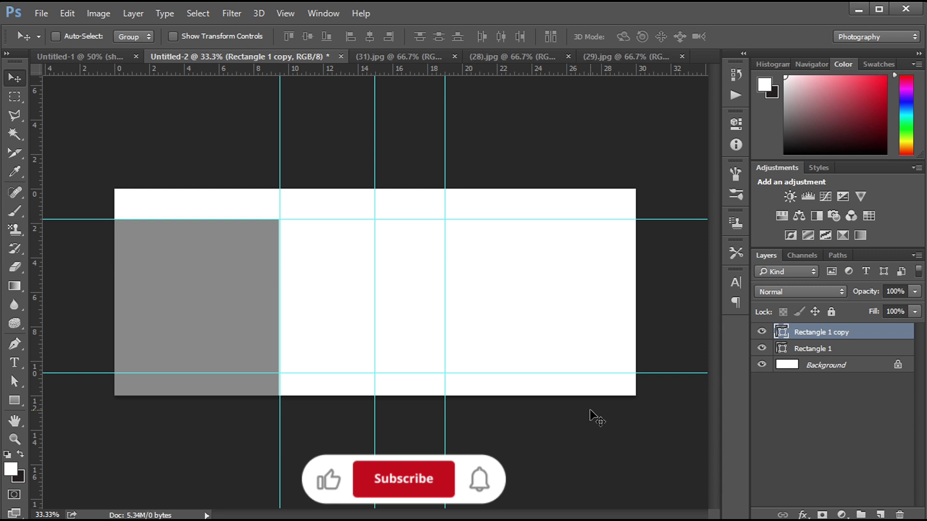
drag(270, 346, 379, 306)
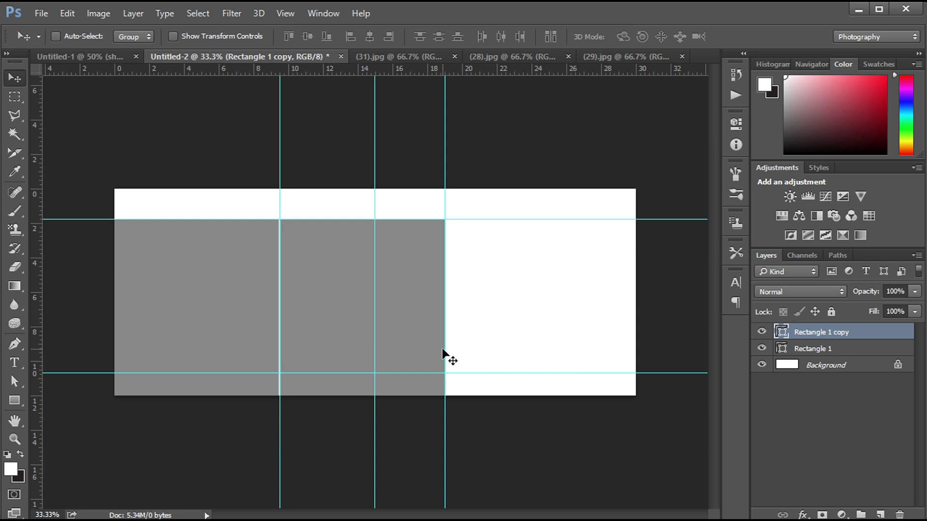
drag(406, 319, 596, 290)
Step: Enlarge the right panel up to the page top, nudge it right, and hide the guides
key(ctrl+t)
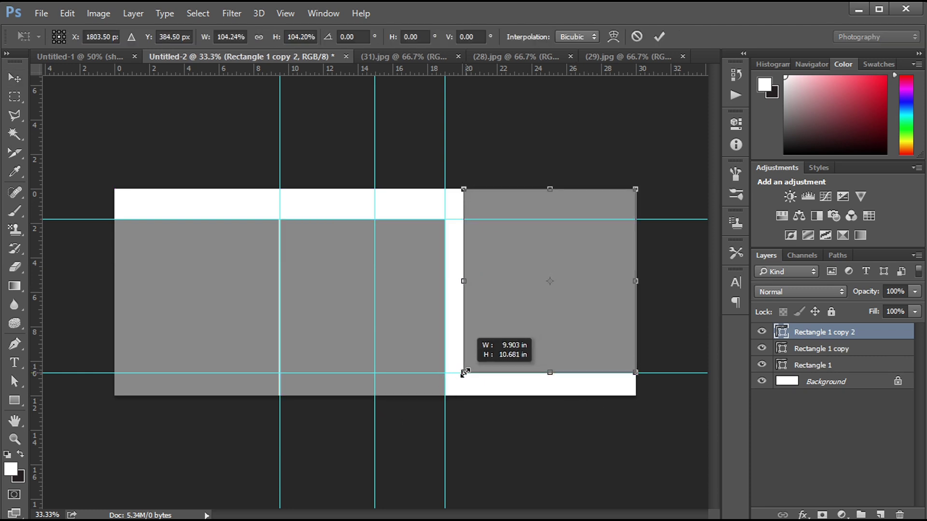
drag(470, 365, 463, 373)
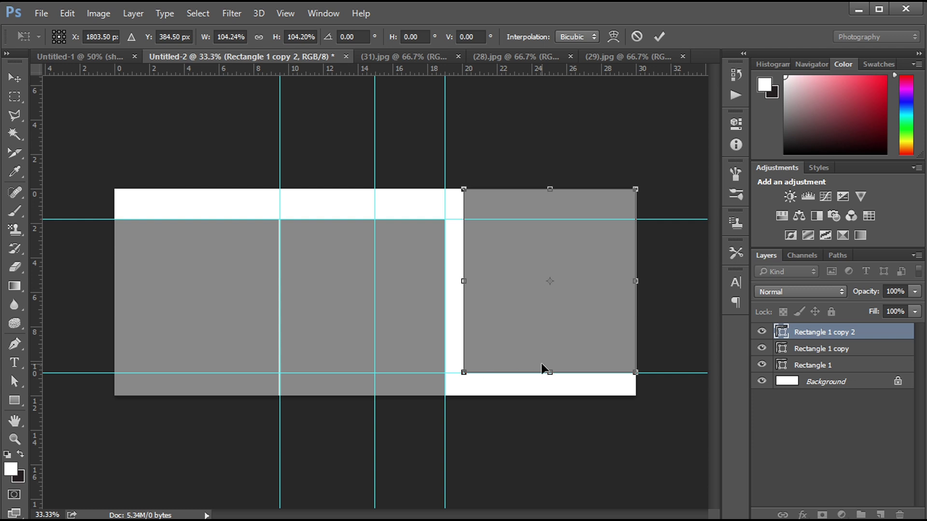
key(Return)
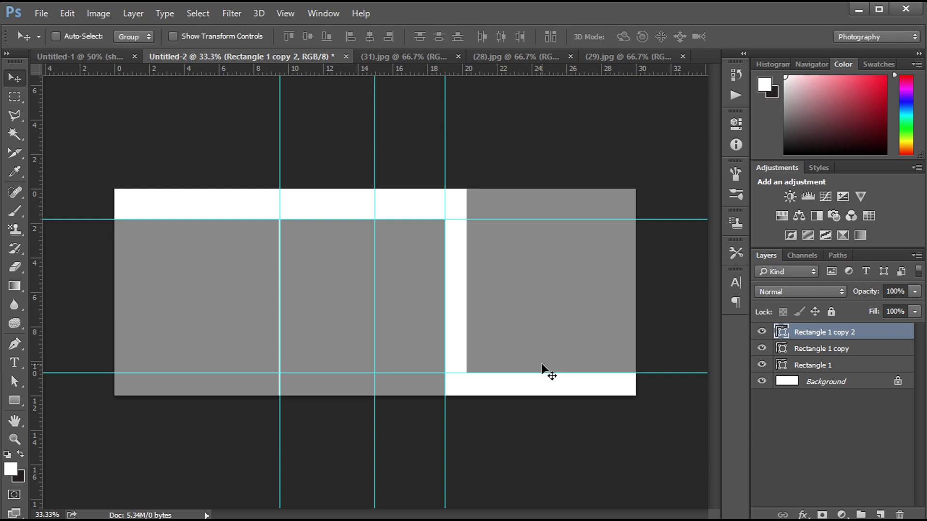
key(shift+Right)
key(shift+Right)
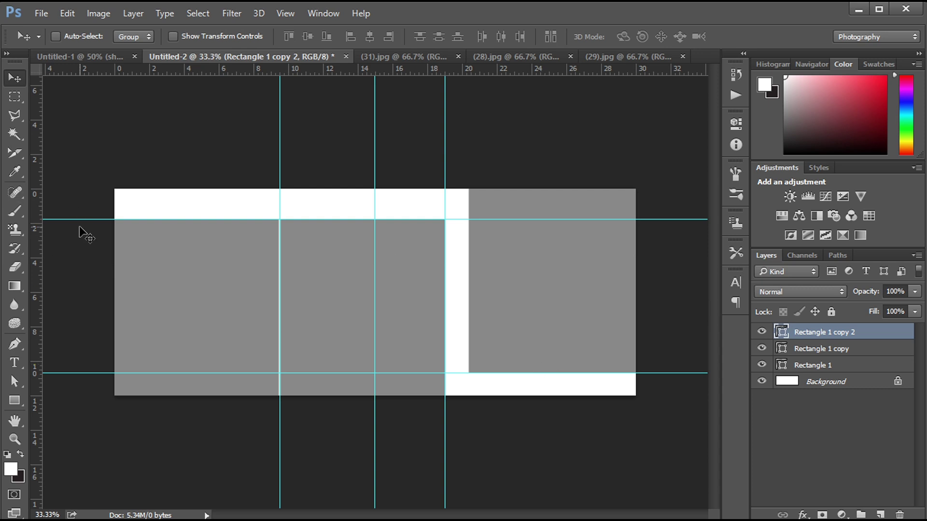
key(ctrl+semicolon)
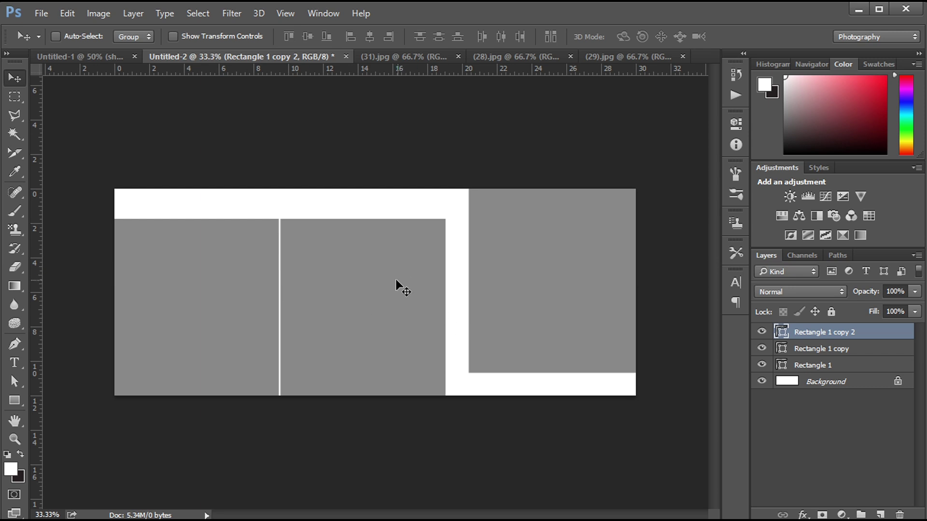
Step: Paste the seated-couple photo (31).jpg above the middle panel and clip it into it
click(404, 55)
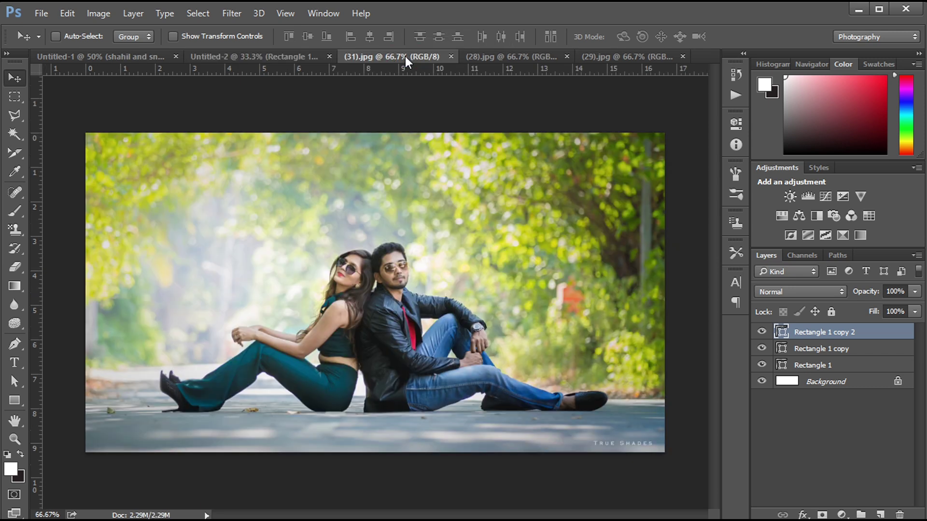
key(ctrl+a)
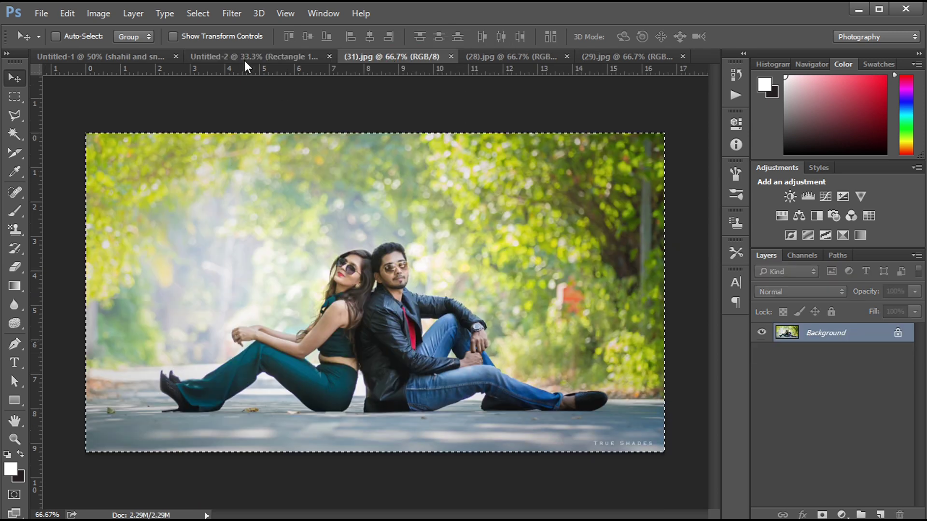
click(244, 57)
key(alt+bracketleft)
key(ctrl+v)
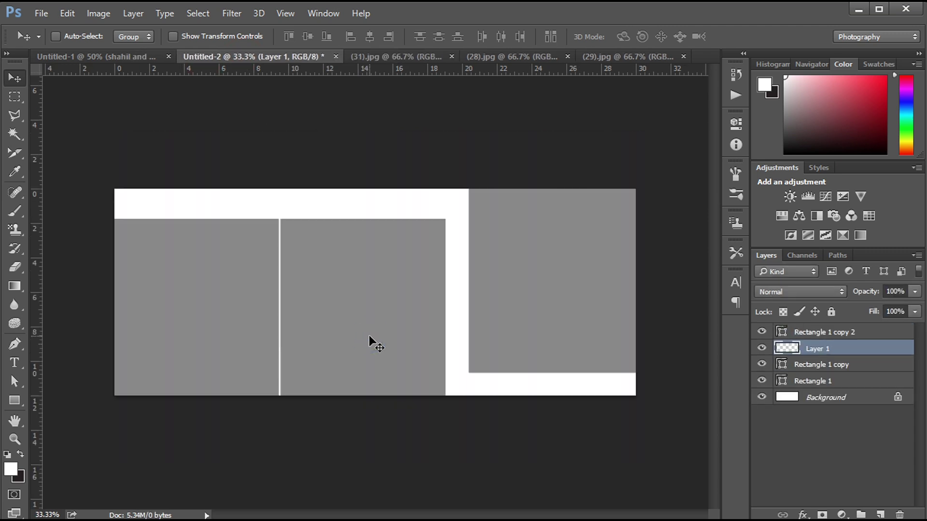
alt+click(830, 356)
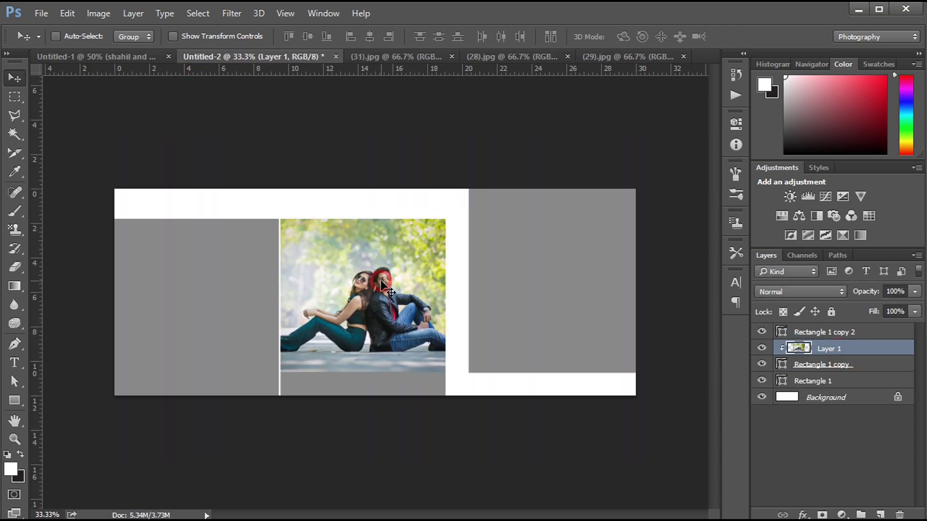
drag(372, 282, 377, 307)
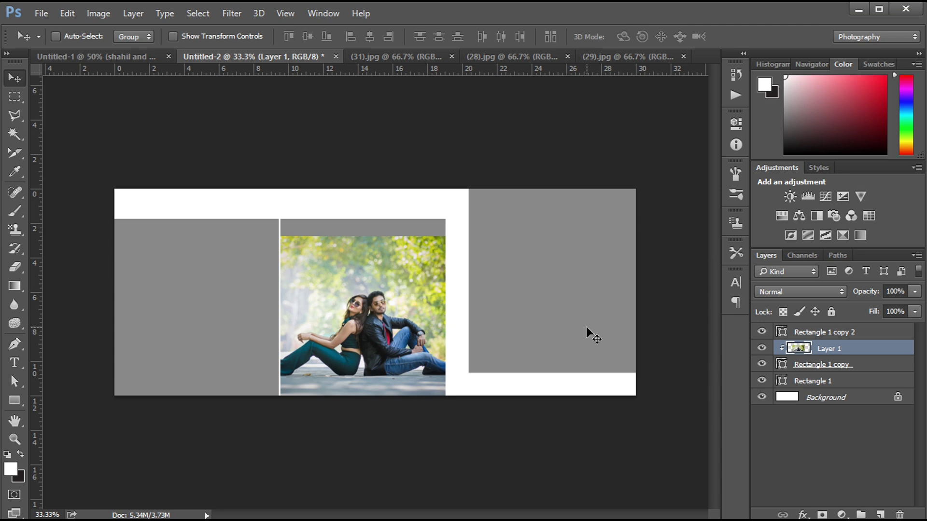
Step: Scale and nudge the seated-couple photo to fit the middle panel
key(ctrl+t)
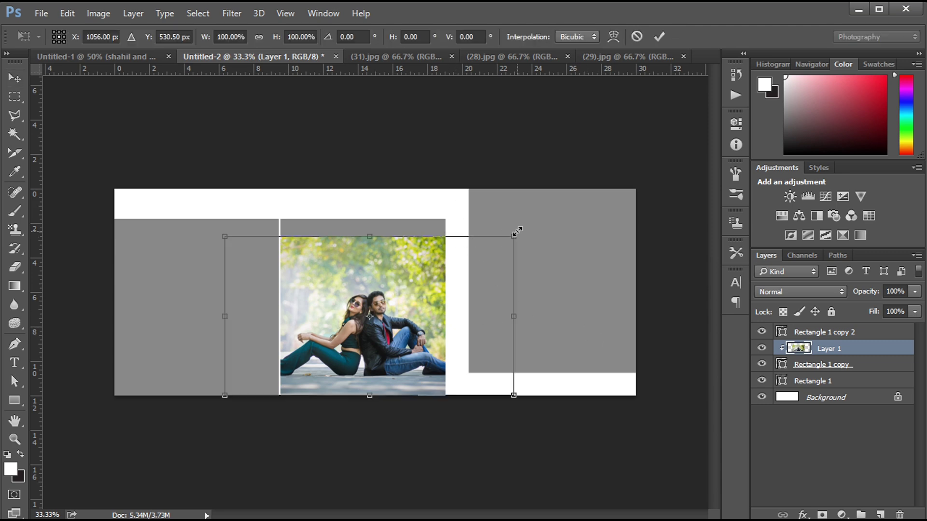
drag(516, 232, 522, 225)
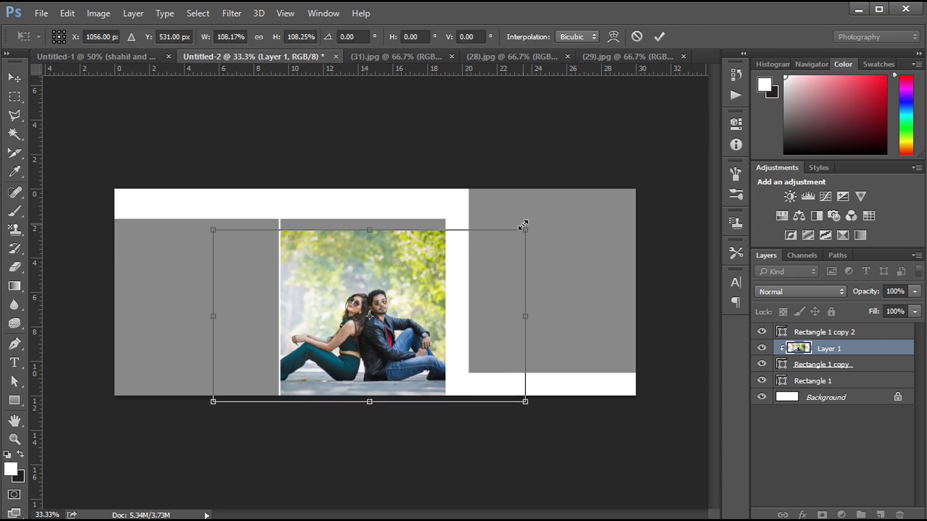
key(shift+Up)
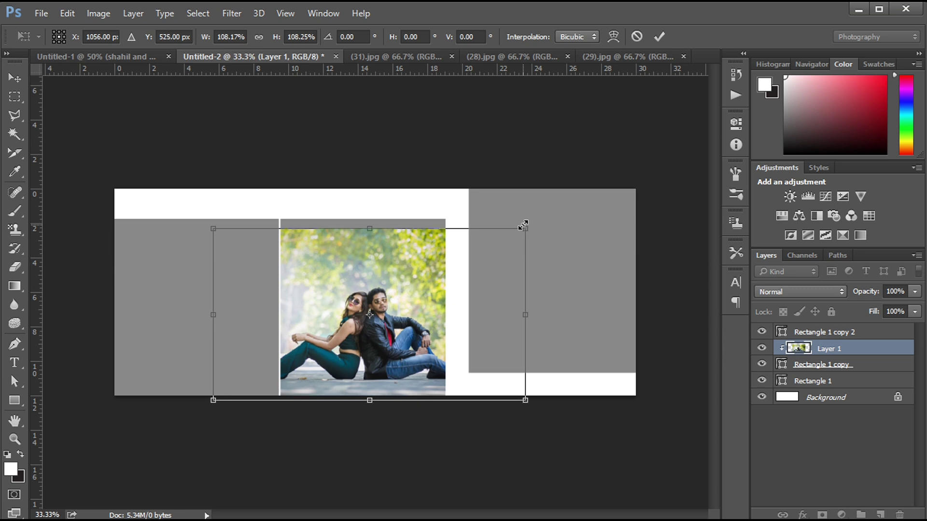
key(Up)
key(Up)
key(Up)
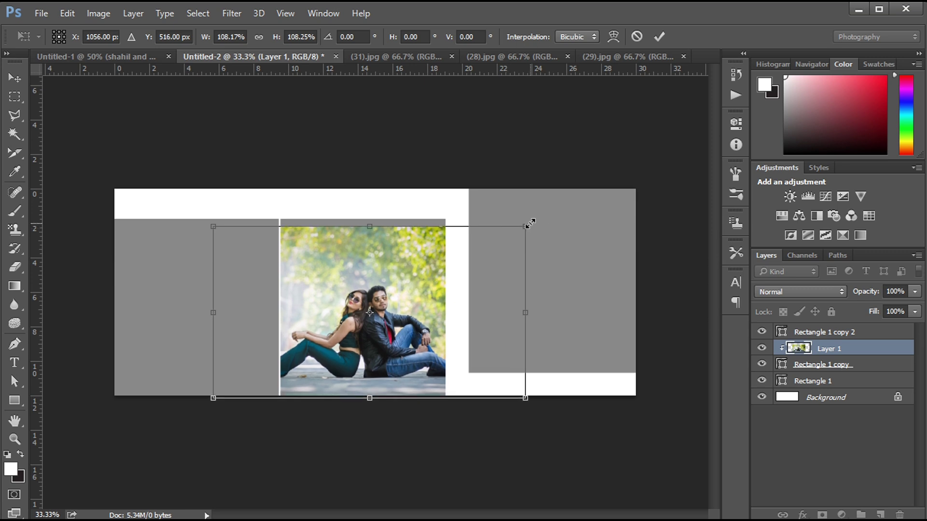
drag(530, 224, 523, 228)
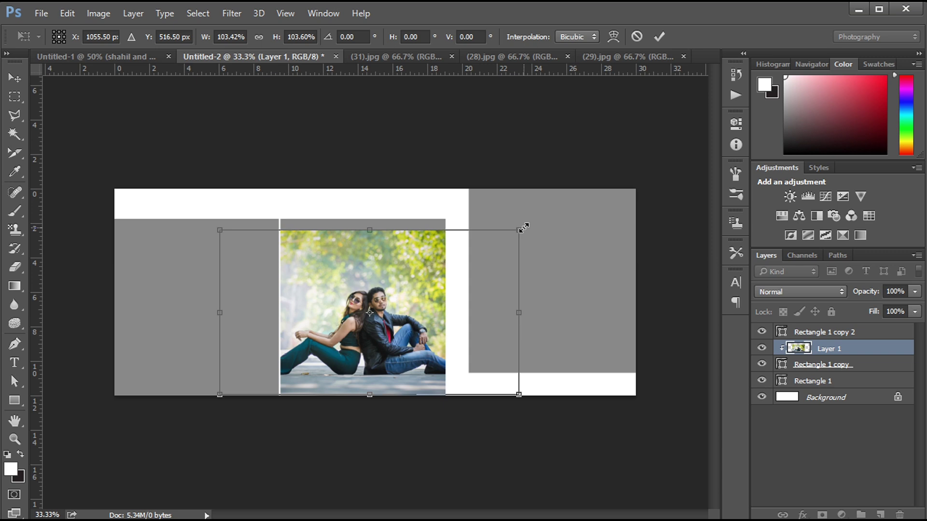
key(Return)
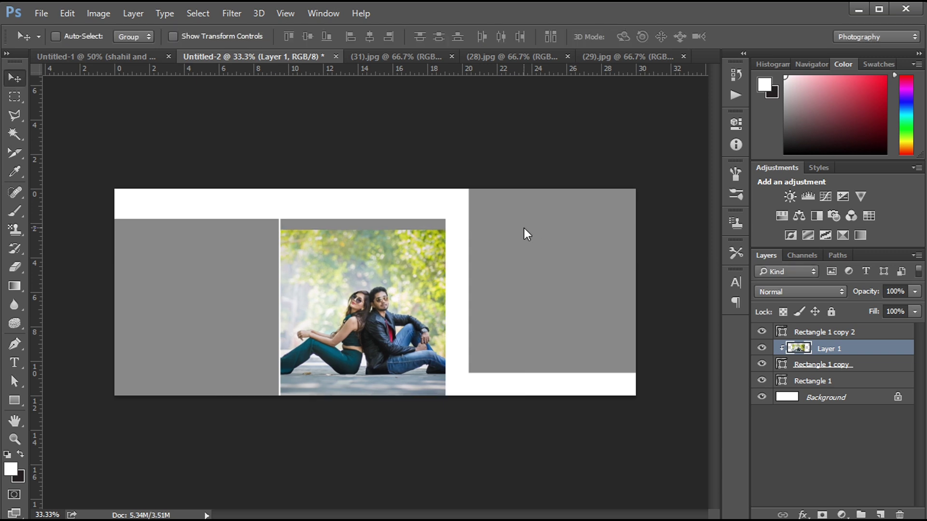
click(534, 56)
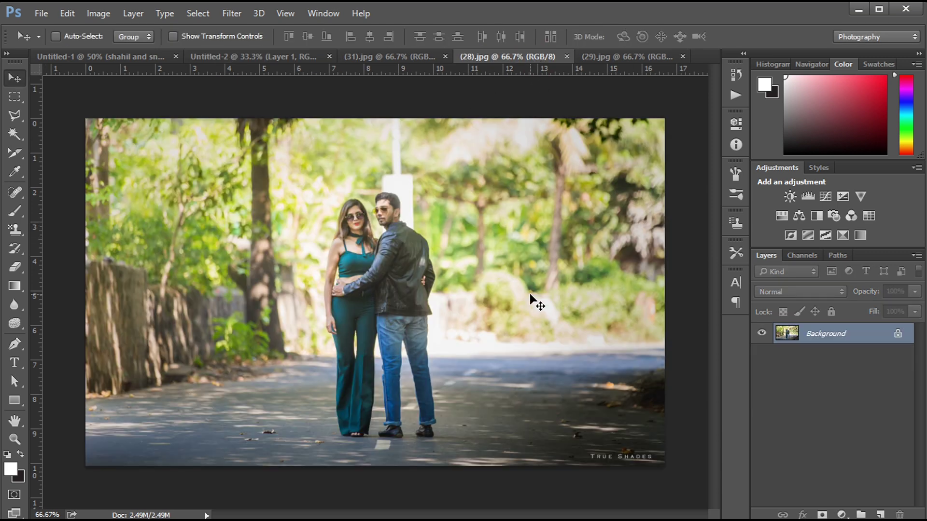
Step: Paste the standing-couple photo (28).jpg above the left panel, clip it, shift it left and enlarge slightly
click(216, 56)
ctrl+click(224, 297)
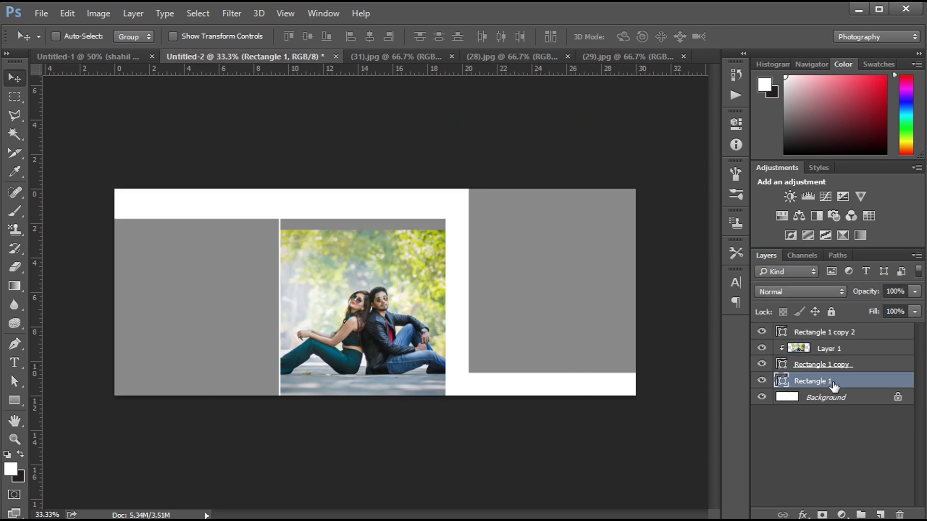
drag(828, 382, 835, 370)
key(ctrl+v)
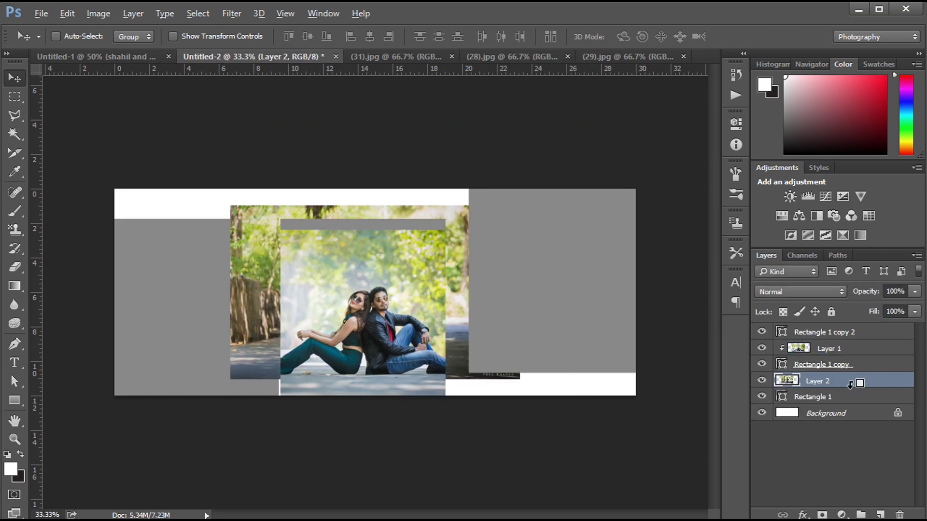
alt+click(851, 383)
drag(244, 268, 153, 280)
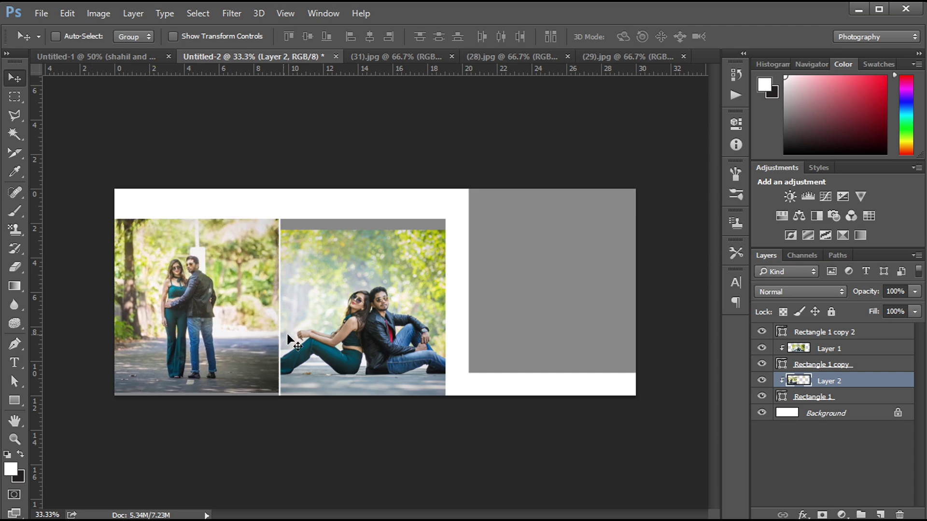
key(ctrl+t)
drag(329, 220, 333, 211)
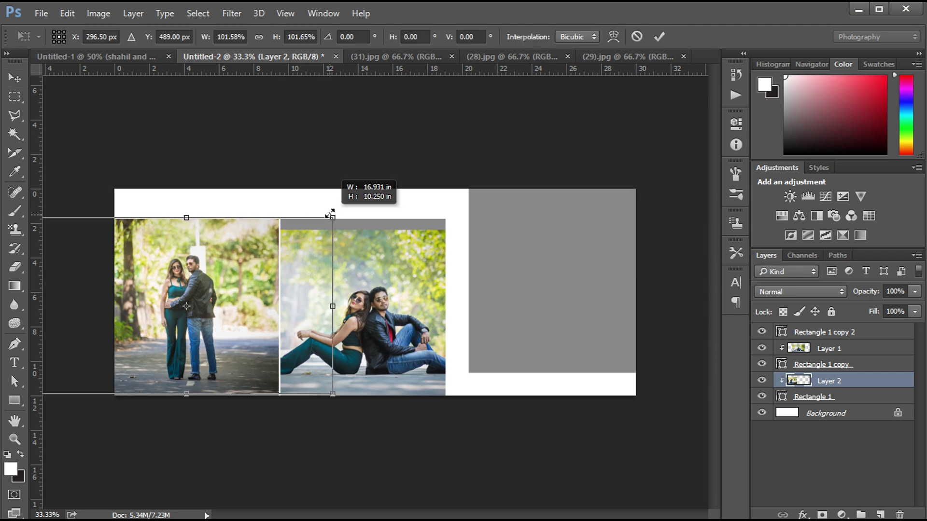
key(Return)
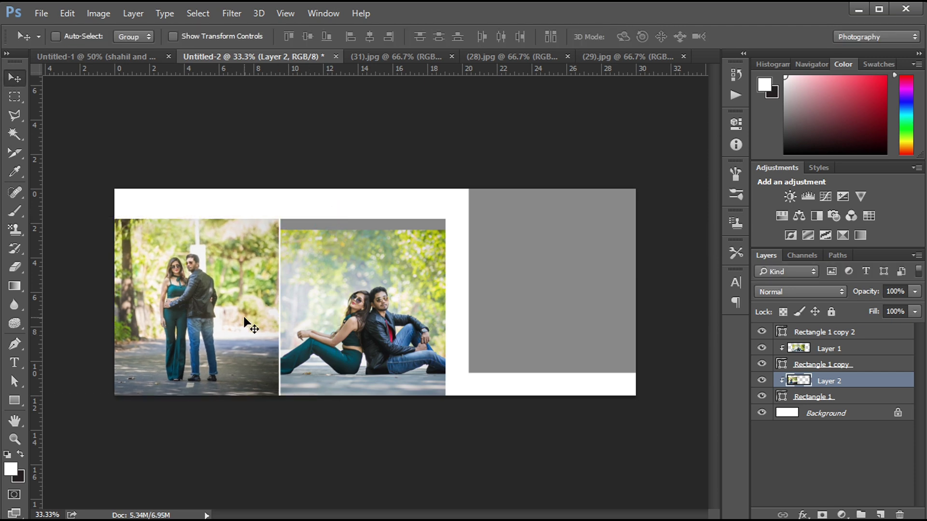
Step: Paste the stone-wall couple photo (29).jpg over the right frame and clip it into it
click(596, 56)
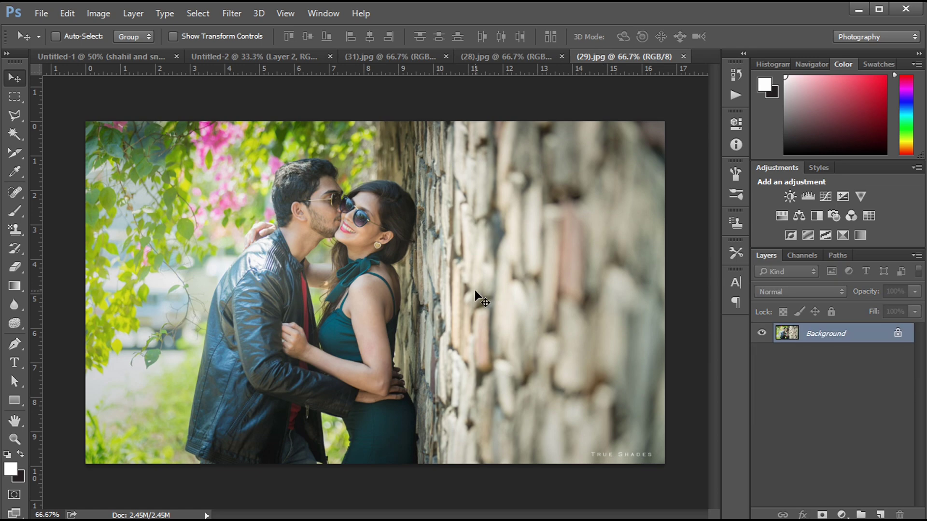
key(ctrl+a)
click(247, 56)
ctrl+click(567, 315)
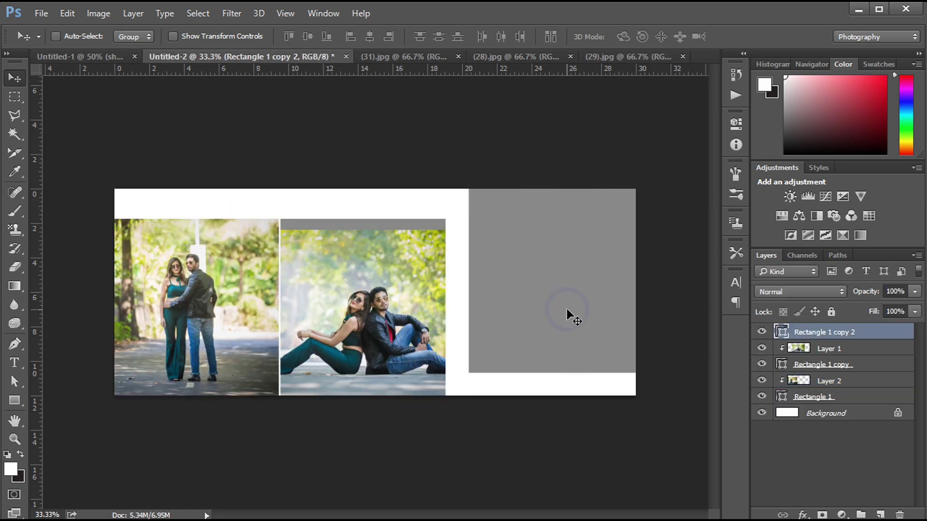
key(ctrl+v)
drag(335, 293, 568, 270)
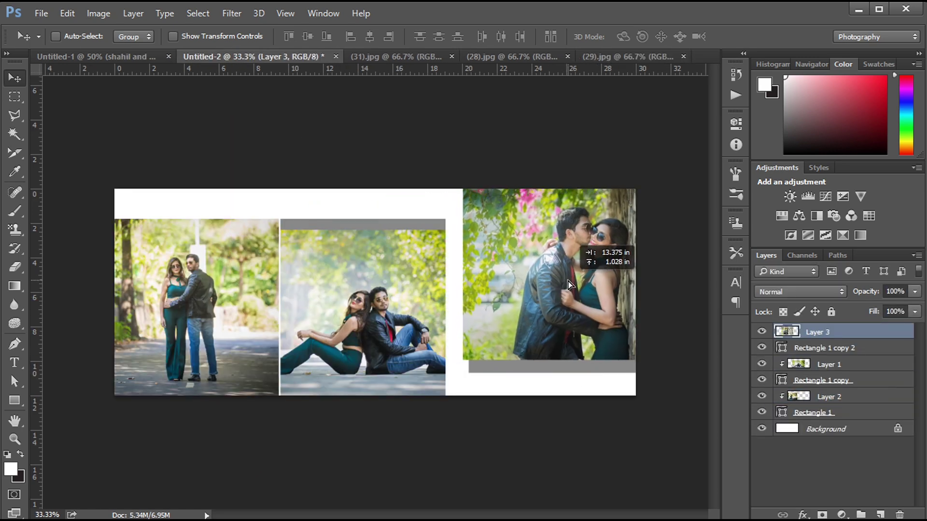
alt+click(820, 339)
Step: Enlarge and reposition the stone-wall photo so it covers the right frame
key(ctrl+t)
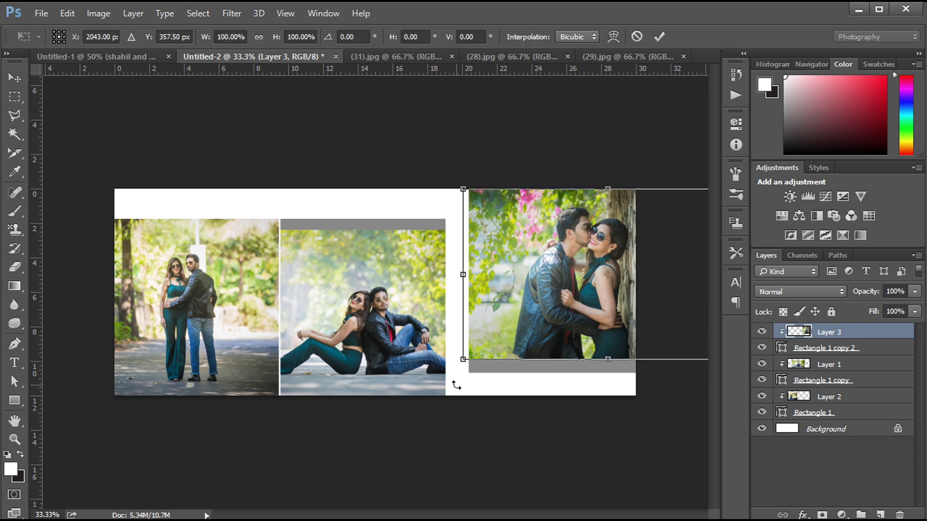
drag(464, 361, 440, 382)
drag(556, 298, 537, 304)
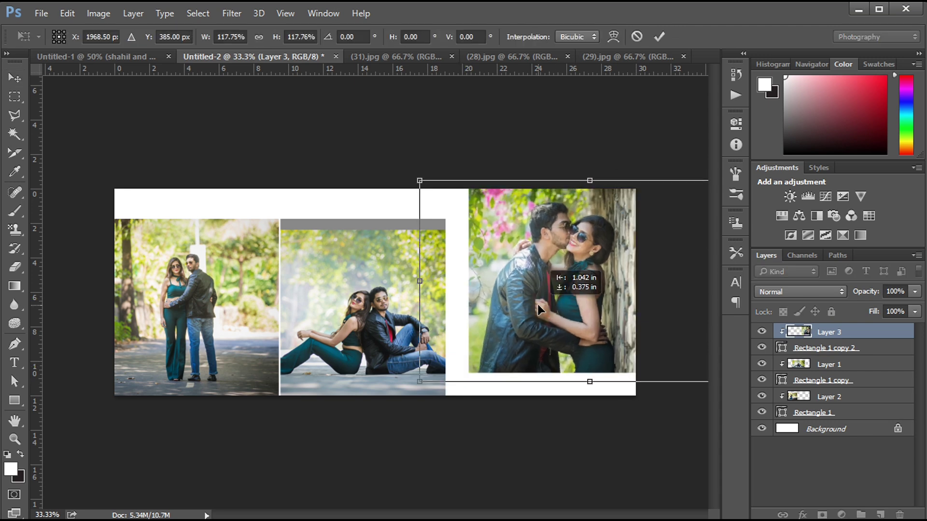
key(Up)
key(Up)
key(Up)
key(Left)
key(Left)
key(Left)
key(Up)
key(Up)
key(Up)
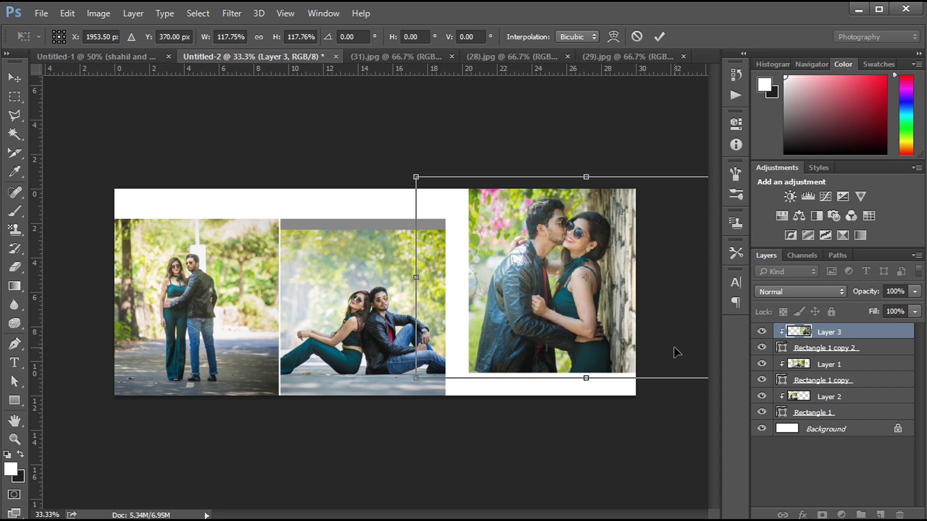
key(Up)
key(Up)
key(Left)
key(Left)
key(Left)
key(Left)
key(Left)
key(Left)
key(Left)
key(Left)
key(Up)
key(Up)
key(Up)
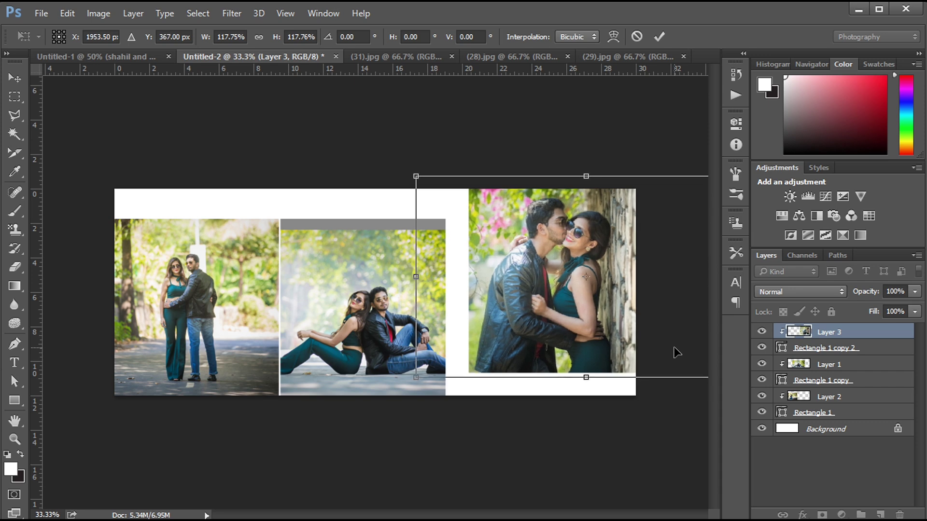
key(Return)
ctrl+click(214, 299)
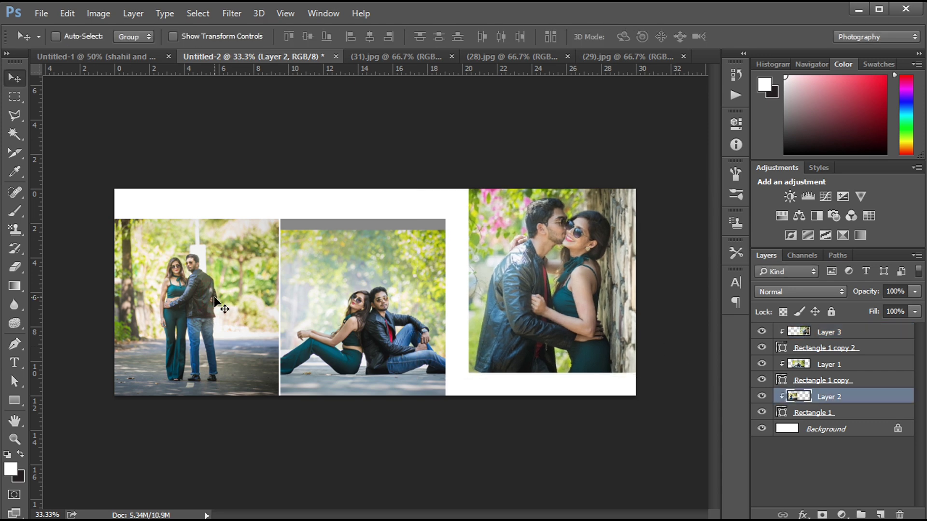
Step: Scale the left standing-couple photo (Layer 2) up to about 103%
key(ctrl+t)
drag(335, 215, 346, 207)
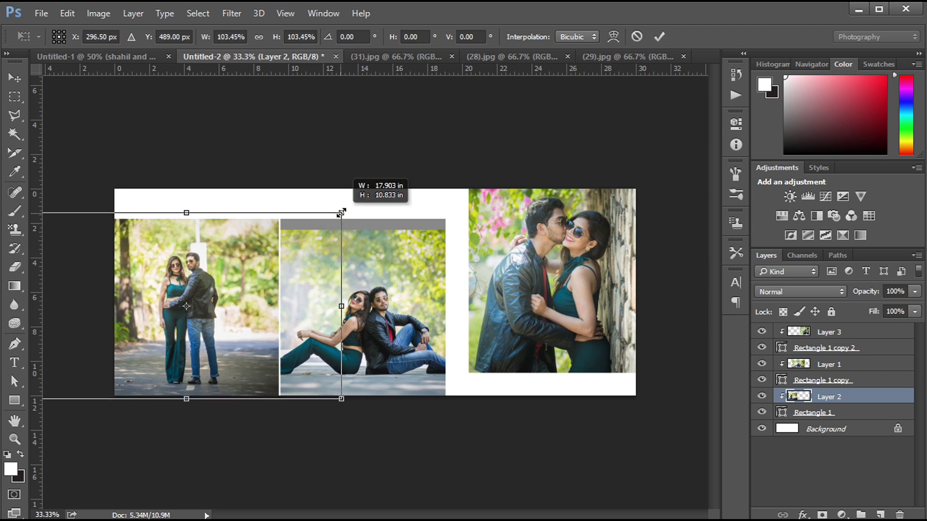
key(Return)
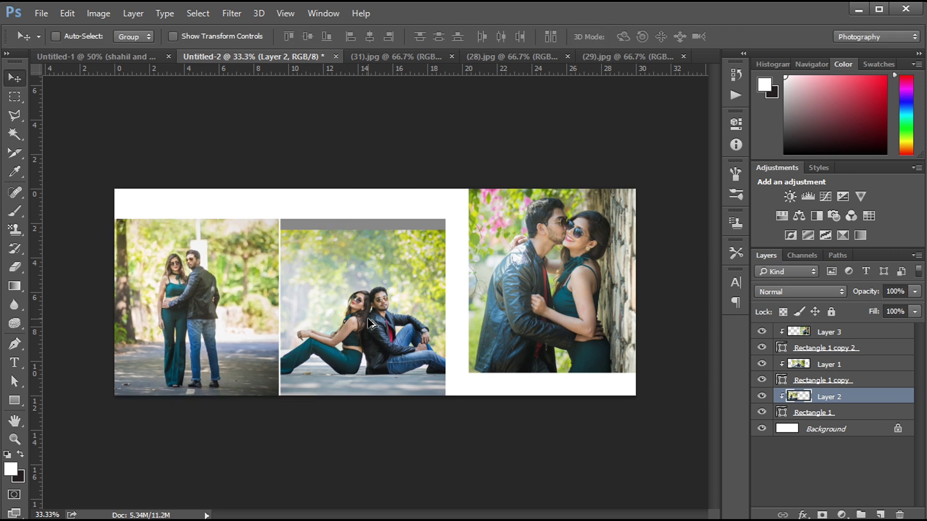
ctrl+click(372, 326)
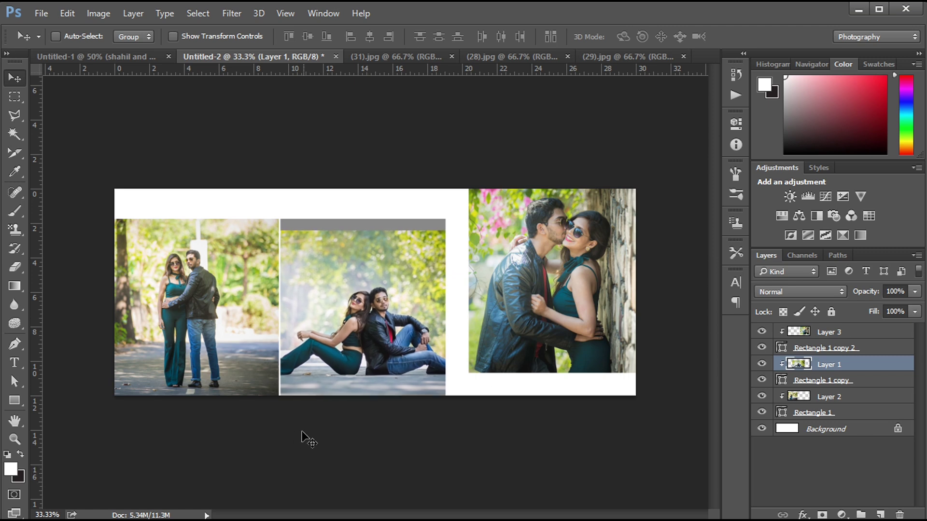
Step: Bring the 'Beautiful Couple / Shahil & Sneha' title from Untitled-1, scaled down, above the left photos
click(102, 56)
mouse_move(218, 225)
mouse_down()
mouse_move(269, 56)
mouse_move(207, 205)
mouse_move(313, 208)
mouse_up()
key(ctrl+t)
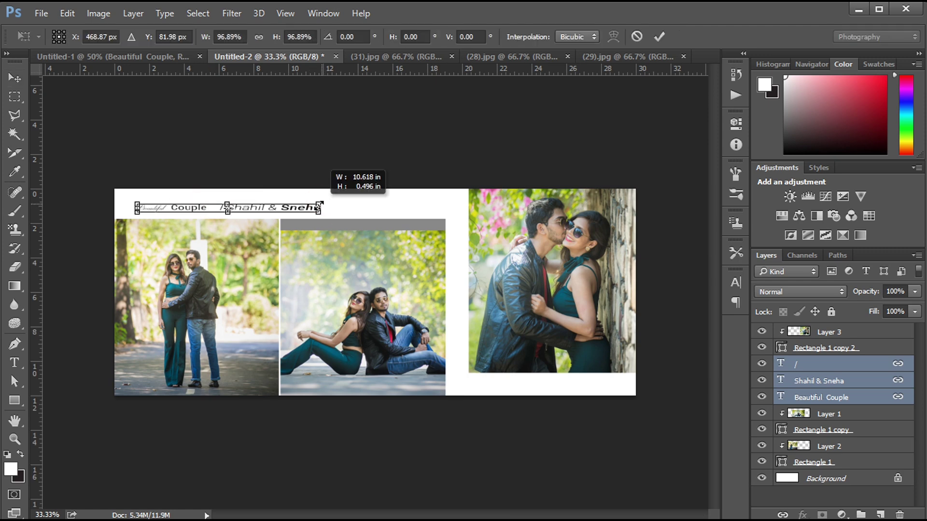
key(Return)
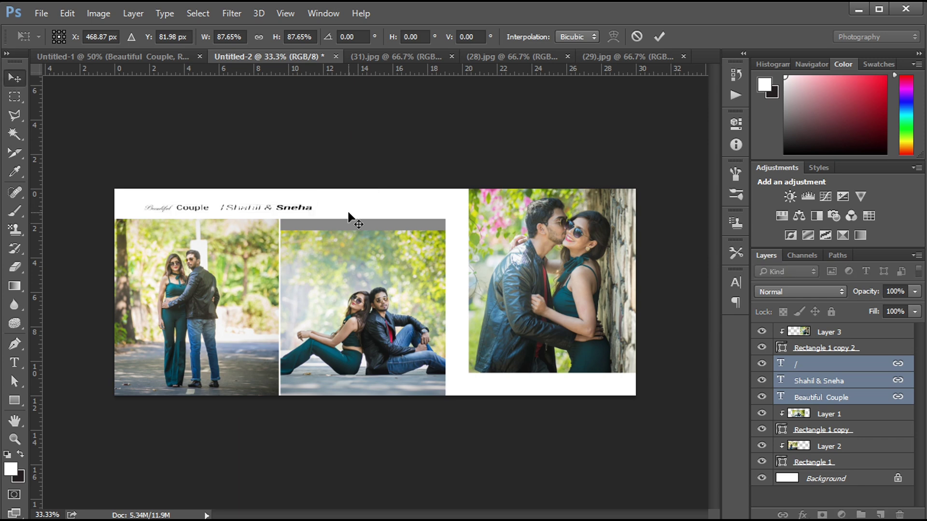
drag(224, 211, 235, 211)
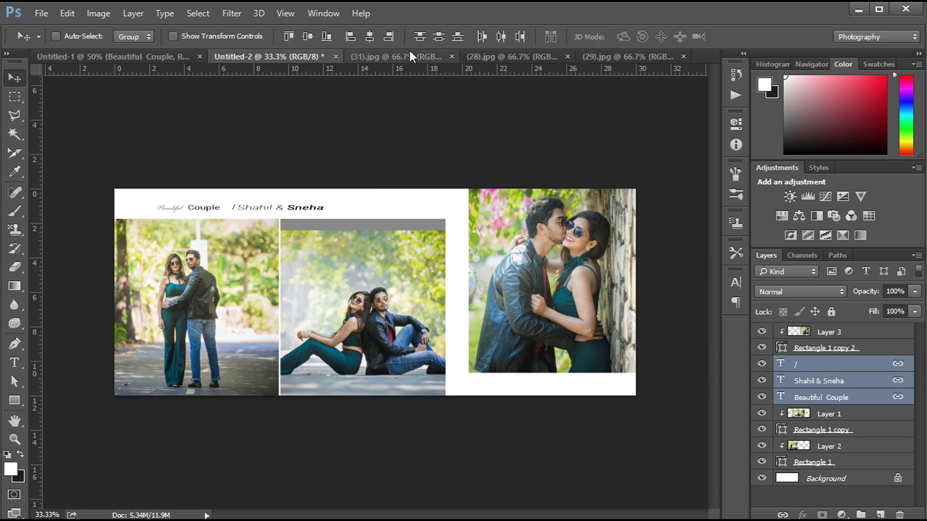
key(shift+Up)
Step: Raise the title slightly and copy the OUR WEDDING button from Untitled-1 beside it
key(shift+Up)
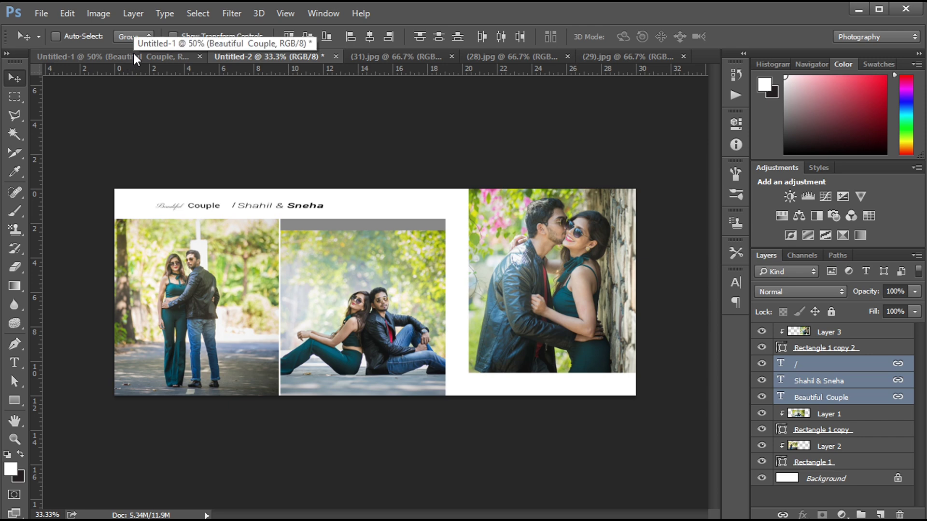
key(shift+Up)
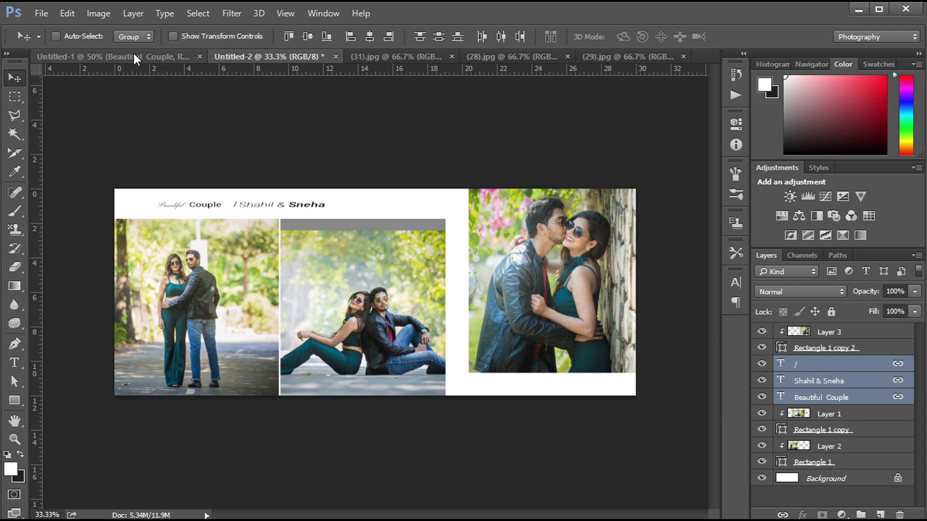
click(134, 56)
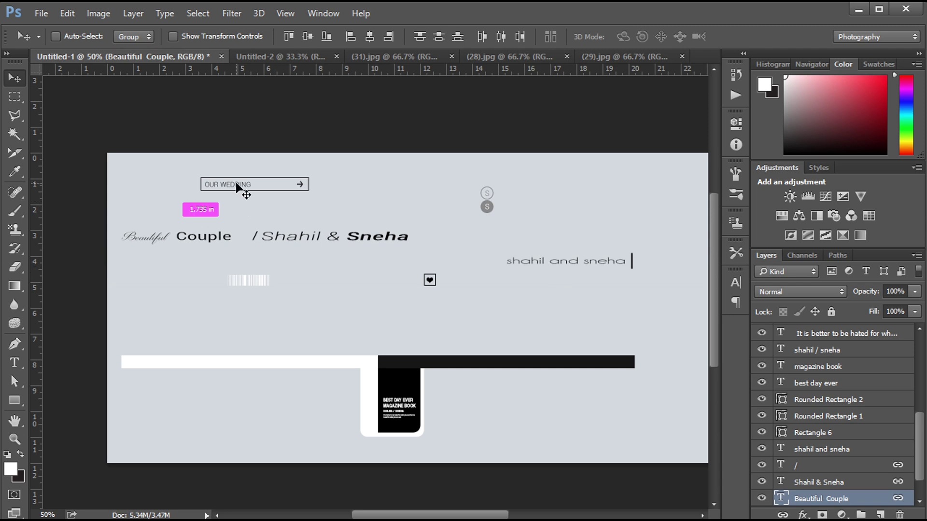
ctrl+click(241, 185)
mouse_move(234, 186)
mouse_down()
mouse_move(260, 59)
mouse_move(361, 209)
mouse_up()
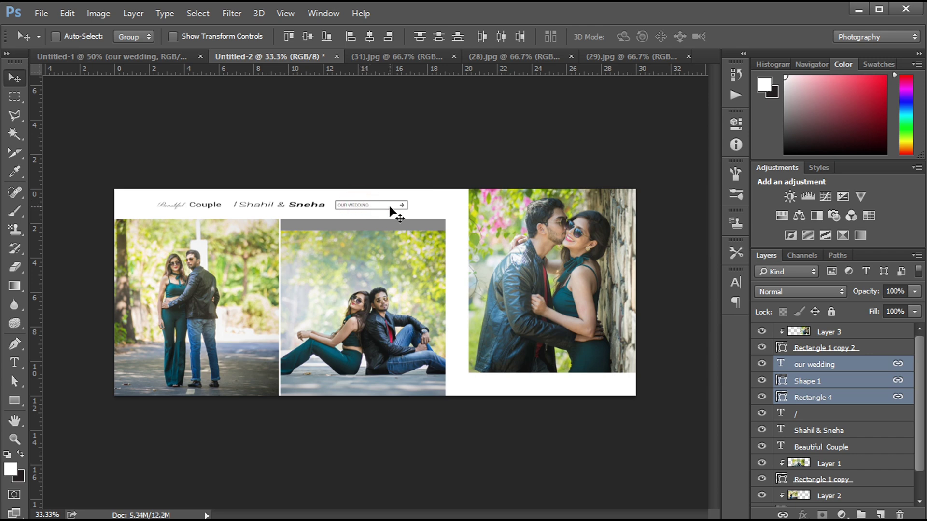
Step: Shrink the Shahil & Sneha title to about 77%
ctrl+click(262, 203)
key(ctrl+t)
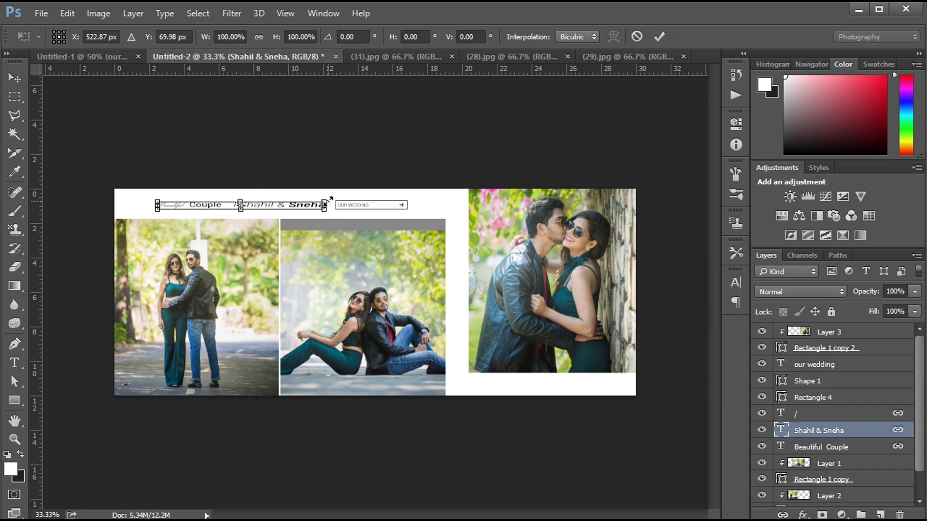
key(ctrl+plus)
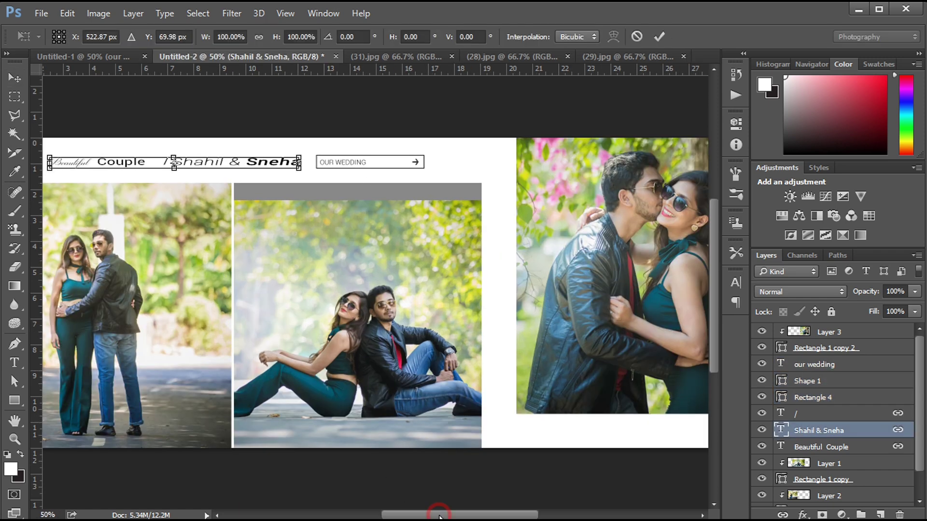
drag(439, 516, 405, 518)
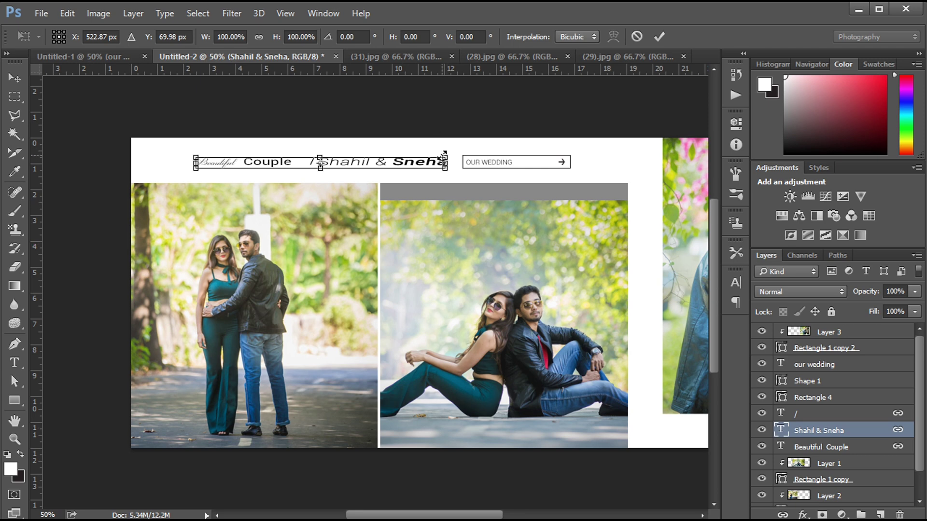
drag(443, 157, 322, 170)
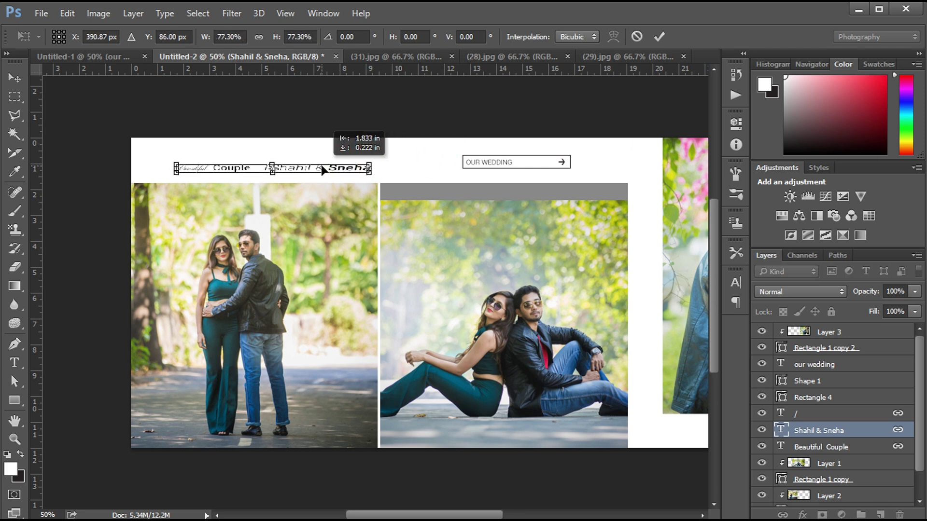
key(Return)
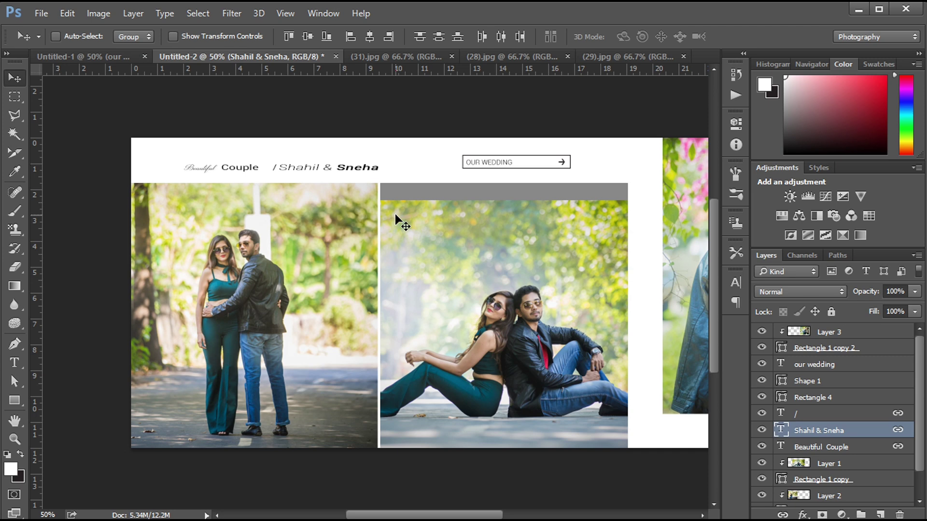
Step: Align the OUR WEDDING button right beside the title, nudging both into place
drag(514, 162, 400, 174)
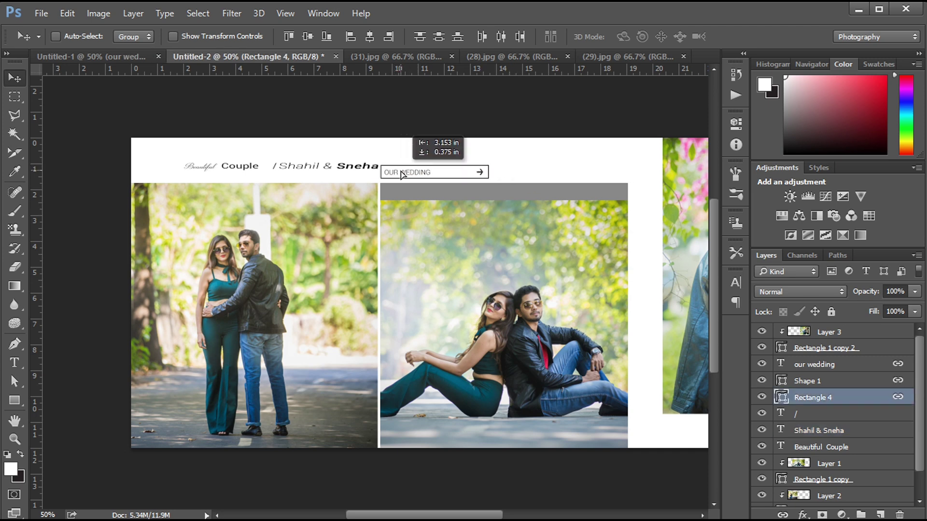
key(Up)
key(Up)
key(Up)
key(Up)
key(Up)
key(Up)
key(Up)
key(Up)
key(Up)
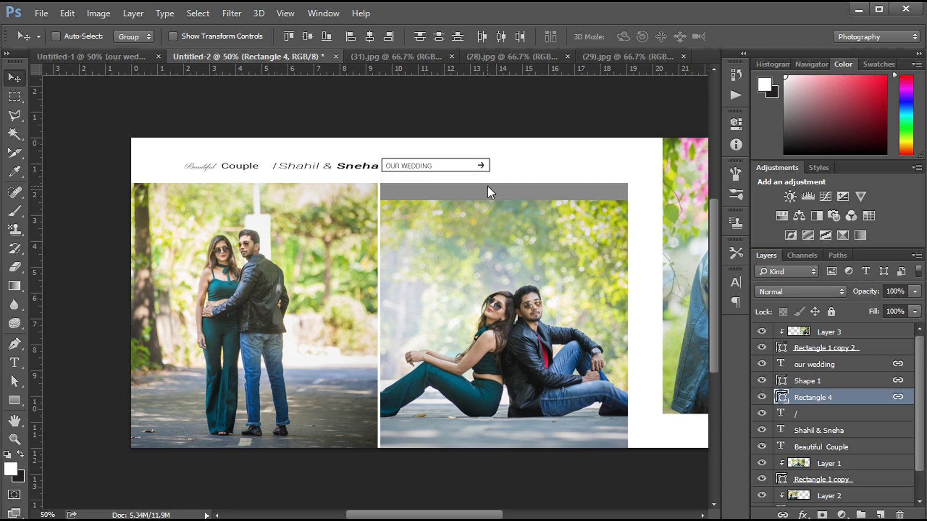
key(Down)
key(Down)
key(Down)
key(Right)
key(Right)
key(Right)
key(Right)
key(Right)
key(Right)
key(Right)
key(Right)
key(Right)
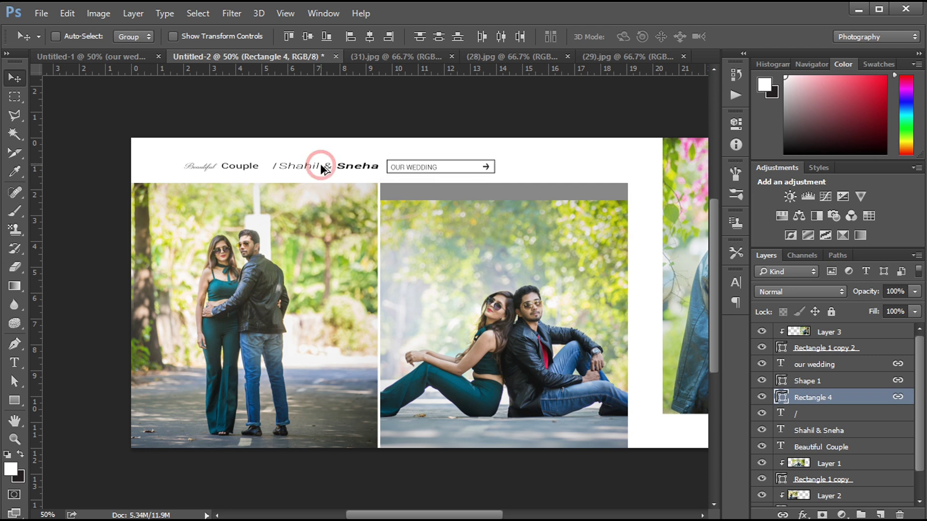
ctrl+click(320, 167)
key(Left)
key(Left)
key(Left)
key(Left)
key(Left)
key(Left)
key(Left)
key(Left)
key(Left)
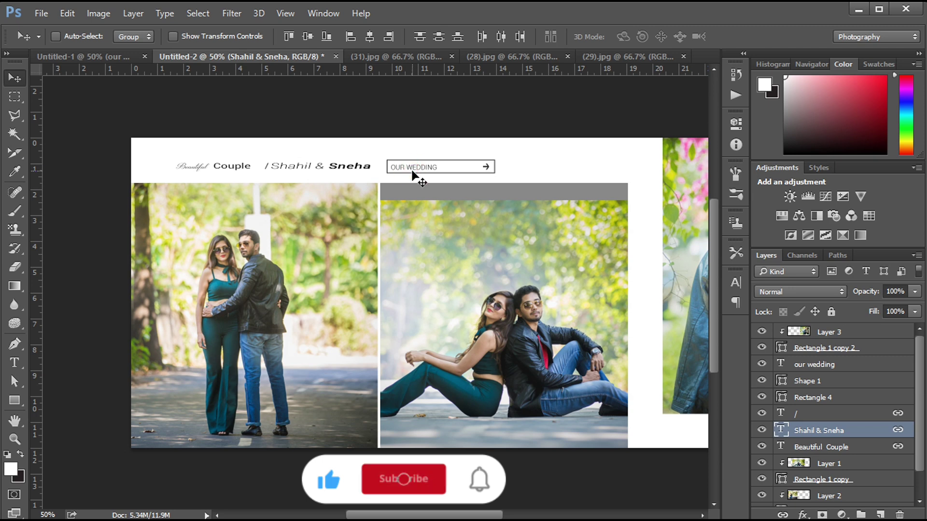
ctrl+click(413, 173)
key(Left)
key(Left)
key(Left)
key(Left)
key(Left)
key(Left)
key(Left)
key(Left)
key(Left)
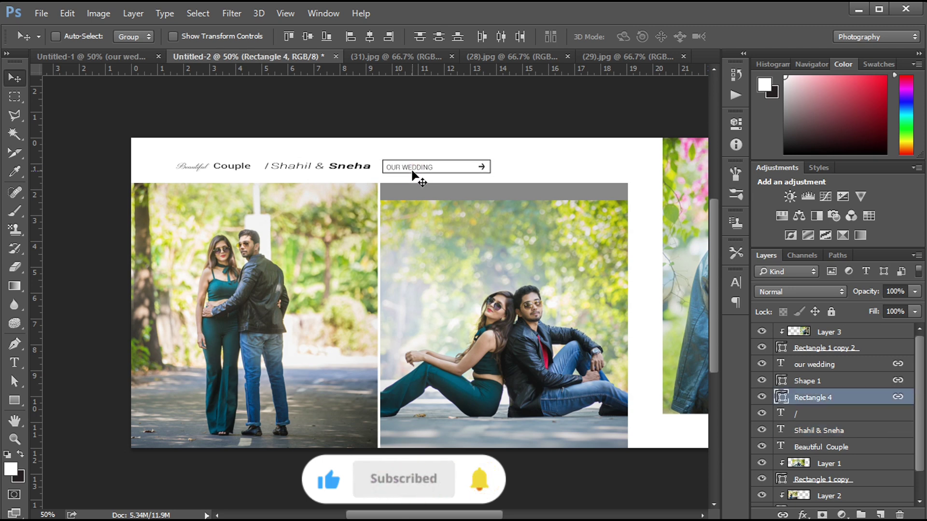
click(62, 53)
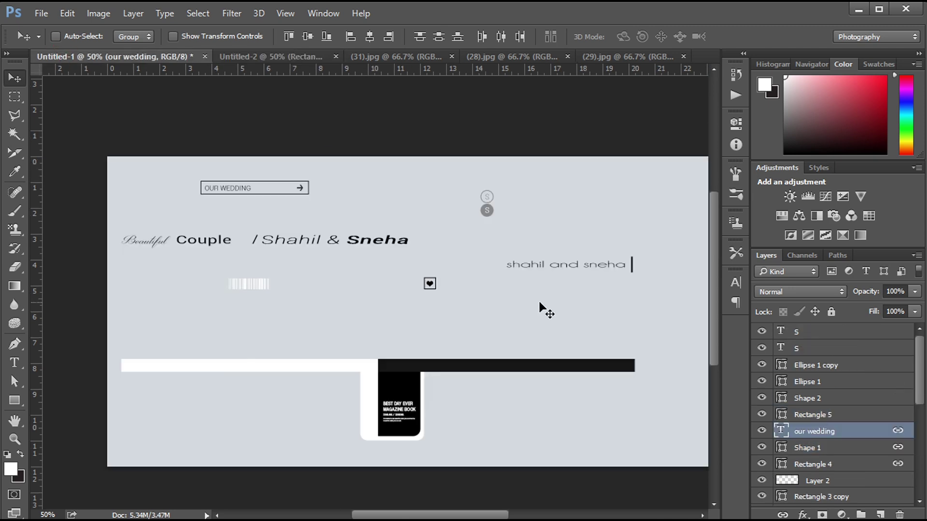
Step: Copy the heart icon into the album spread and shrink it
mouse_move(427, 285)
mouse_down()
mouse_move(586, 155)
mouse_move(606, 195)
mouse_move(571, 164)
mouse_up()
key(ctrl+t)
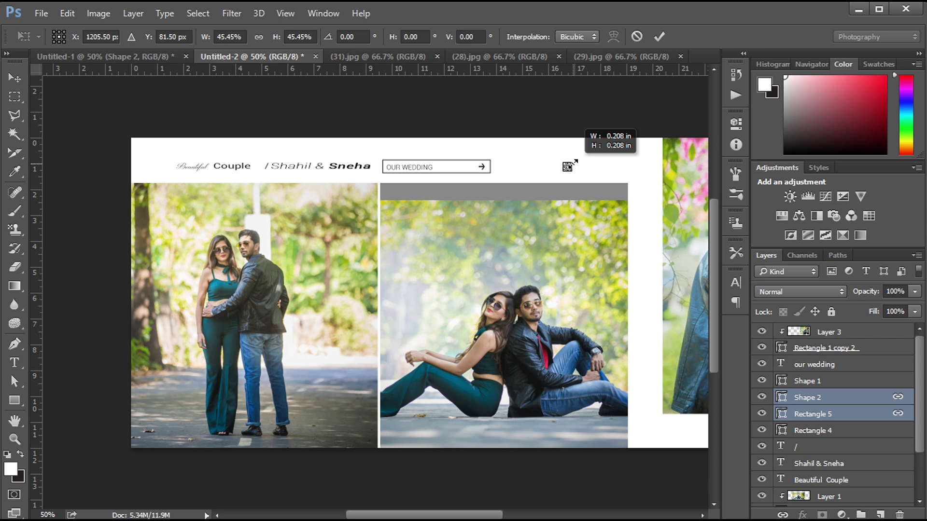
key(Return)
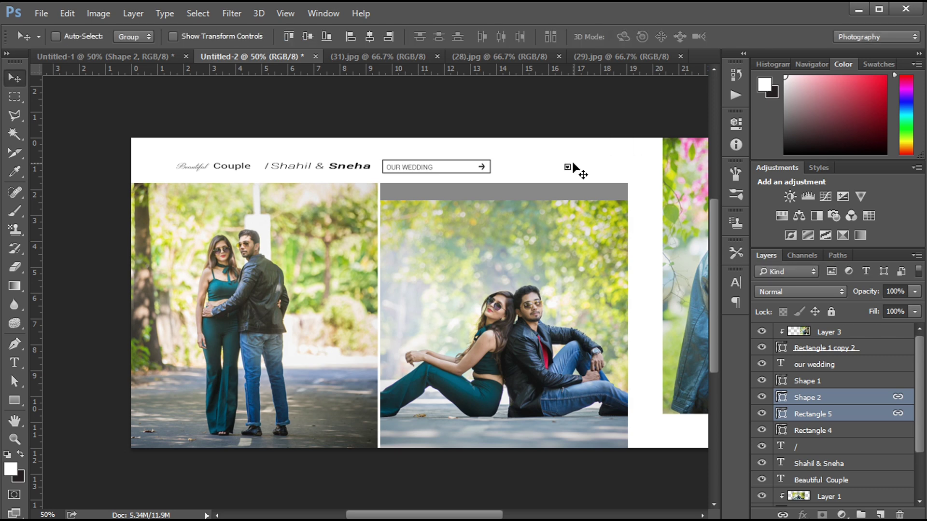
Step: Bring the circled badge and the magazine label layers over from the source documents
click(159, 56)
mouse_move(496, 210)
mouse_down()
mouse_move(585, 214)
mouse_move(658, 238)
mouse_move(647, 207)
mouse_up()
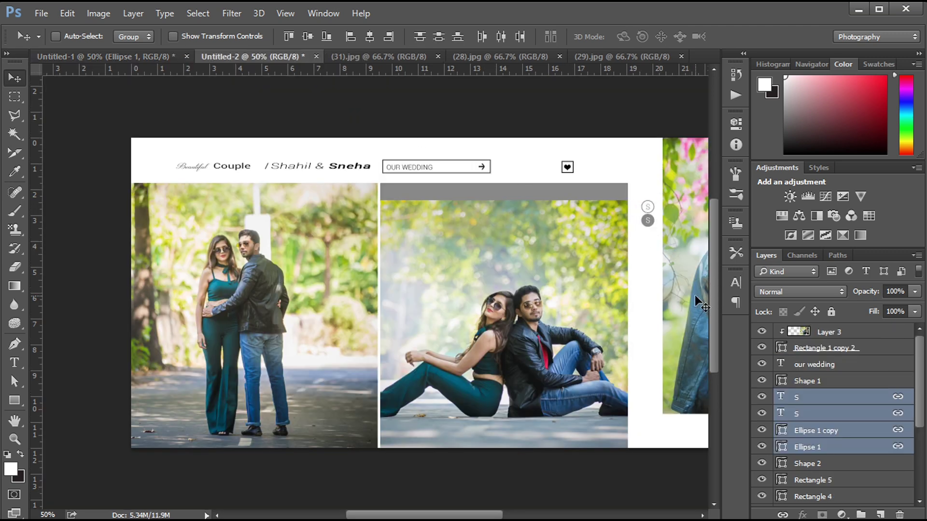
click(141, 59)
mouse_move(381, 386)
mouse_down()
mouse_move(296, 59)
mouse_move(392, 198)
mouse_up()
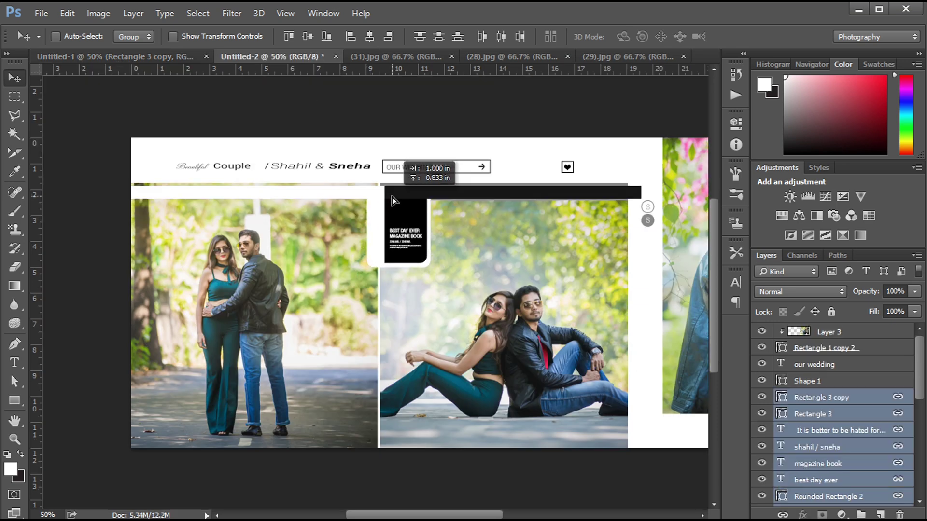
Step: Drop the magazine label above the second photo and nudge it two steps left and two up
drag(392, 197, 392, 197)
key(ctrl+plus)
key(Left)
key(Left)
key(Left)
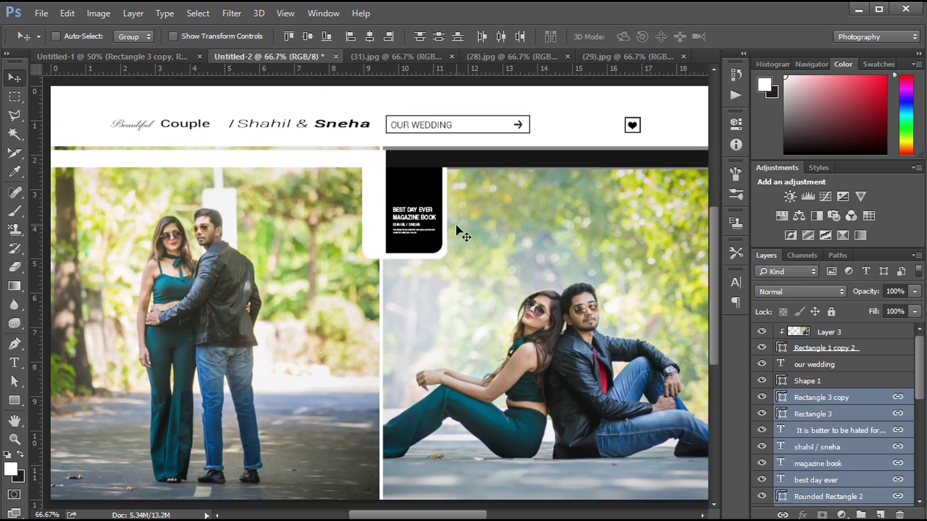
key(Left)
key(Left)
key(Left)
key(Up)
key(Up)
key(Up)
key(Up)
key(Up)
key(Up)
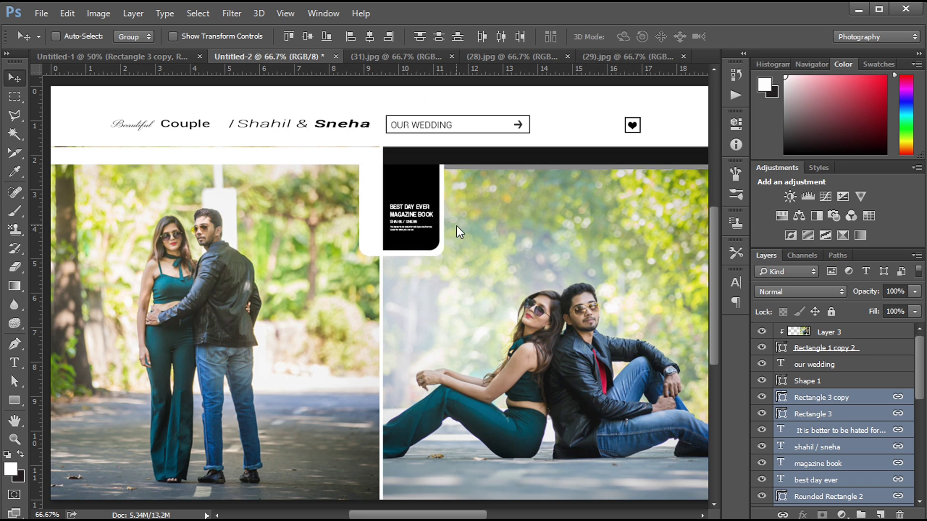
key(Up)
key(Up)
key(Up)
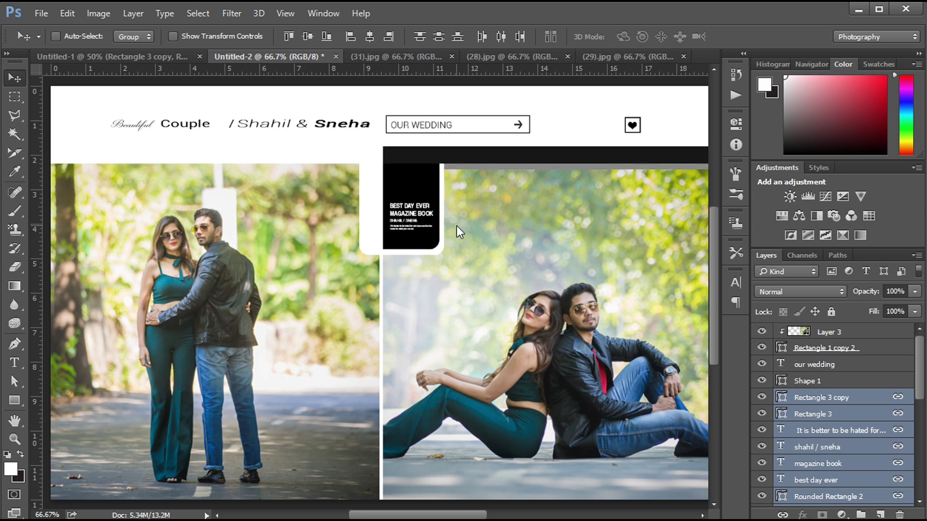
key(ctrl+minus)
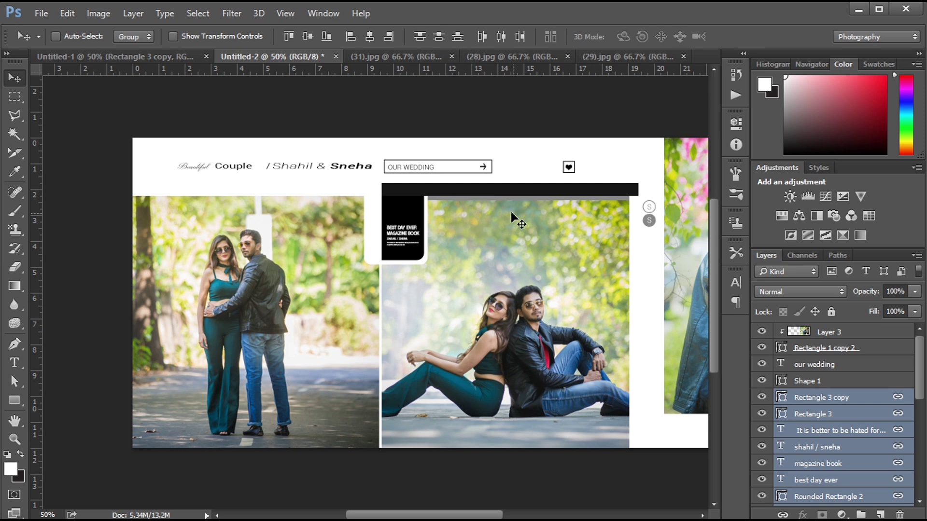
ctrl+click(508, 250)
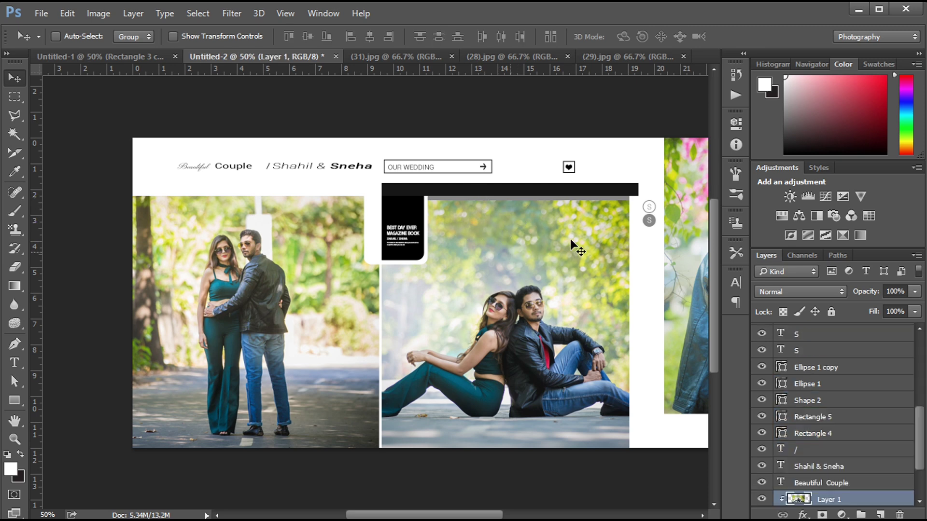
Step: Scale the first couple photo slightly from its top-left corner
key(ctrl+t)
drag(292, 201, 284, 190)
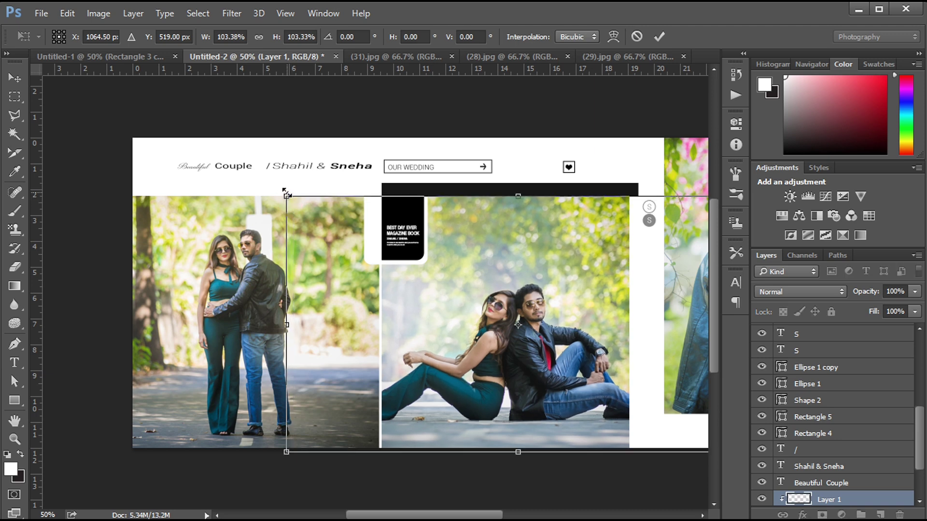
key(Return)
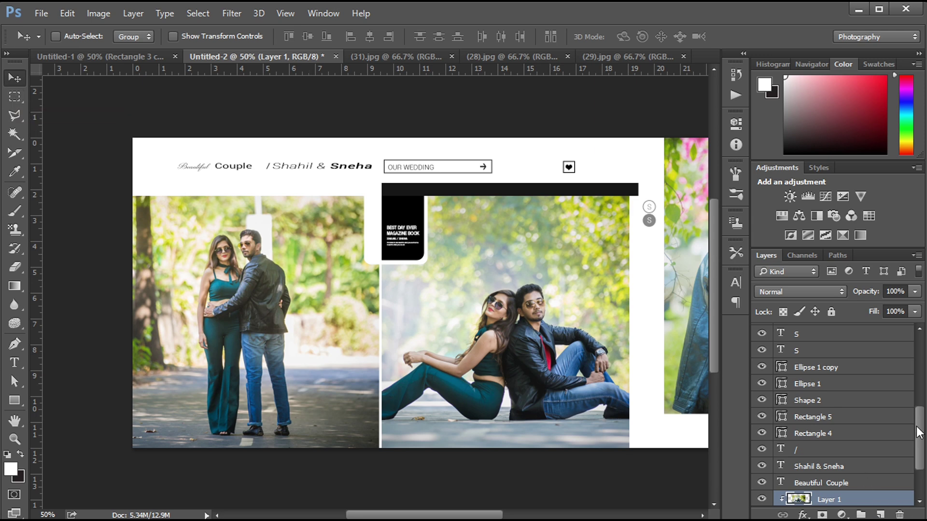
Step: Unlink the black bar and pull its right end back to the photo's right edge
key(ctrl+minus)
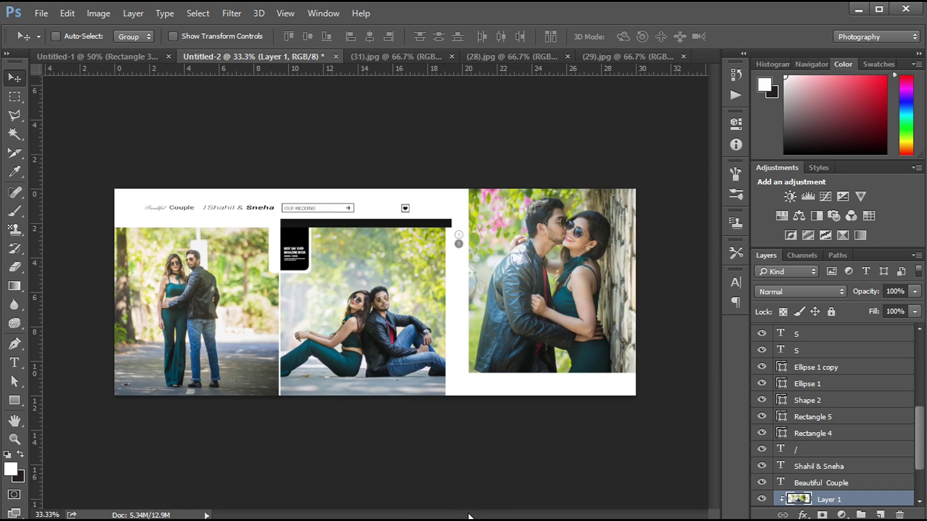
key(ctrl+plus)
key(ctrl+plus)
scroll(529, 357, left, 3)
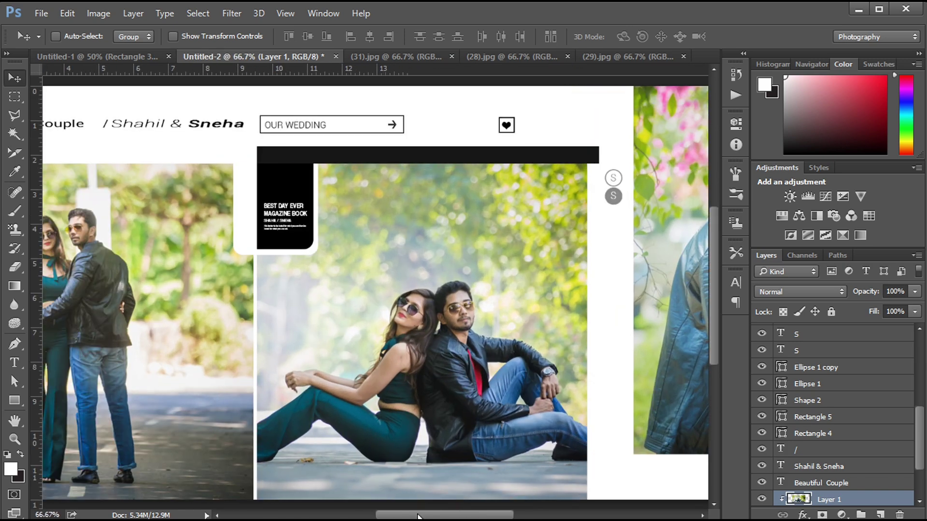
ctrl+click(433, 155)
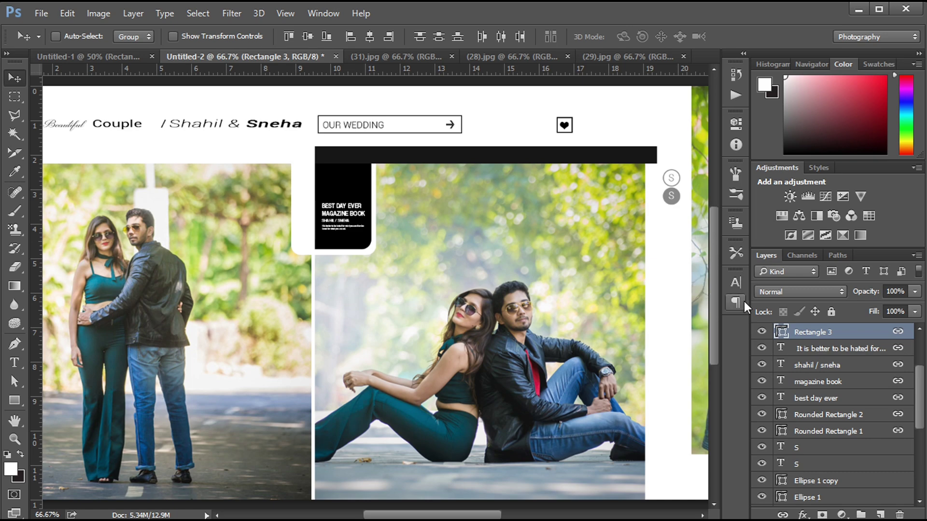
right_click(876, 333)
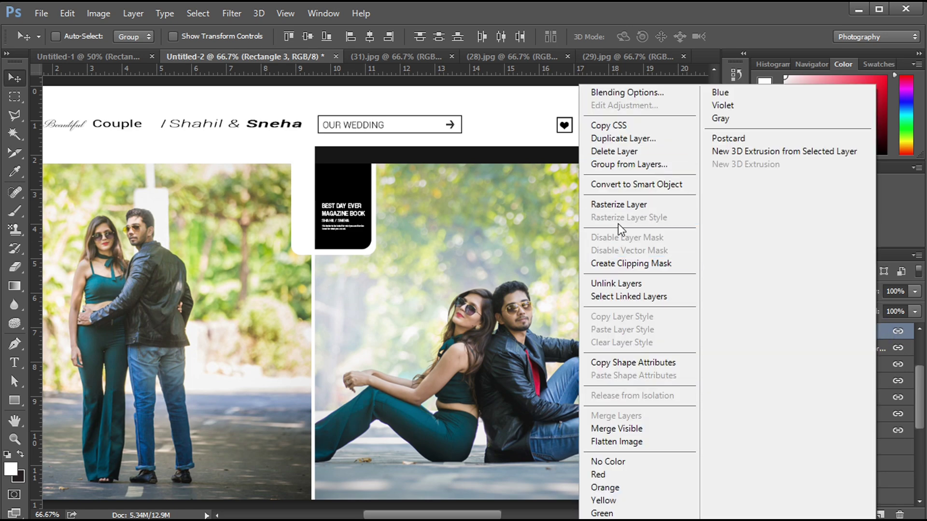
click(618, 284)
key(ctrl+t)
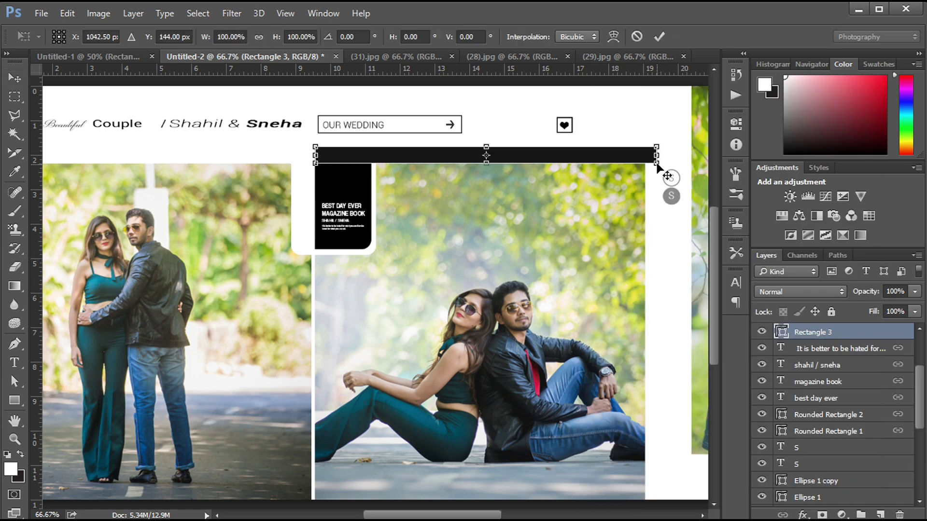
drag(656, 155, 645, 155)
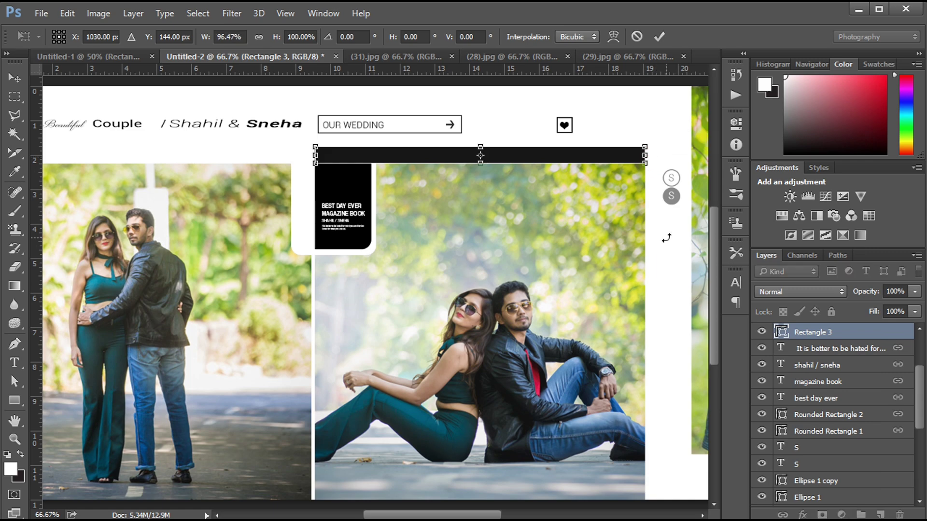
key(Return)
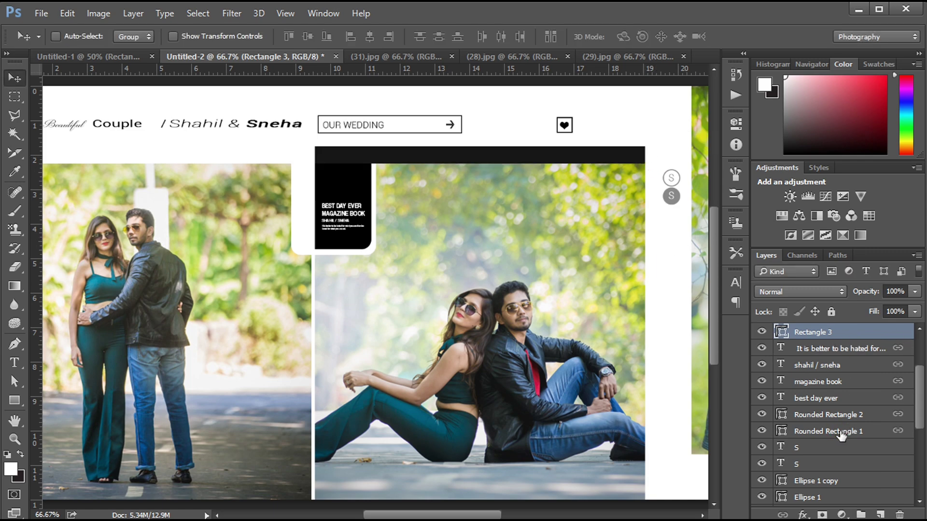
Step: Relink all the magazine label layers together
shift+click(840, 431)
right_click(841, 431)
click(580, 282)
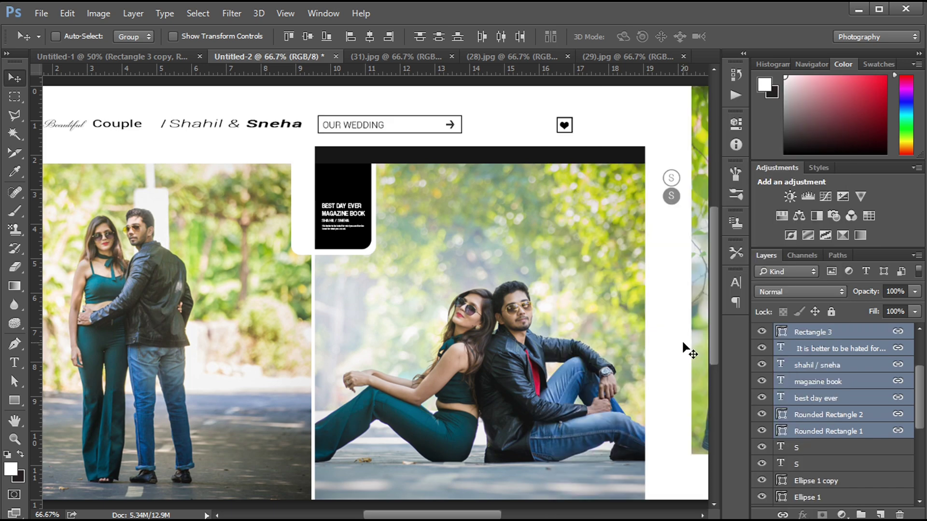
key(ctrl+1)
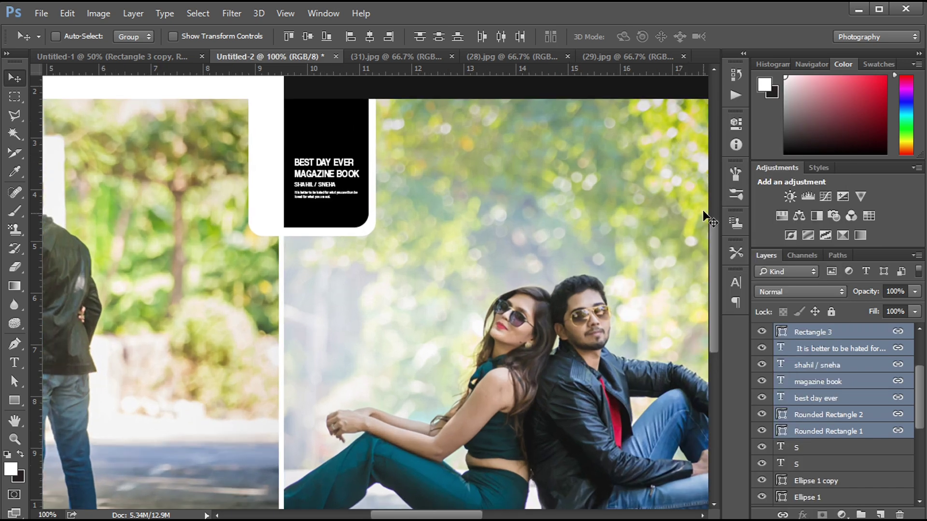
Step: Move the boxed heart icon further right, past the OUR WEDDING button
drag(712, 282, 713, 260)
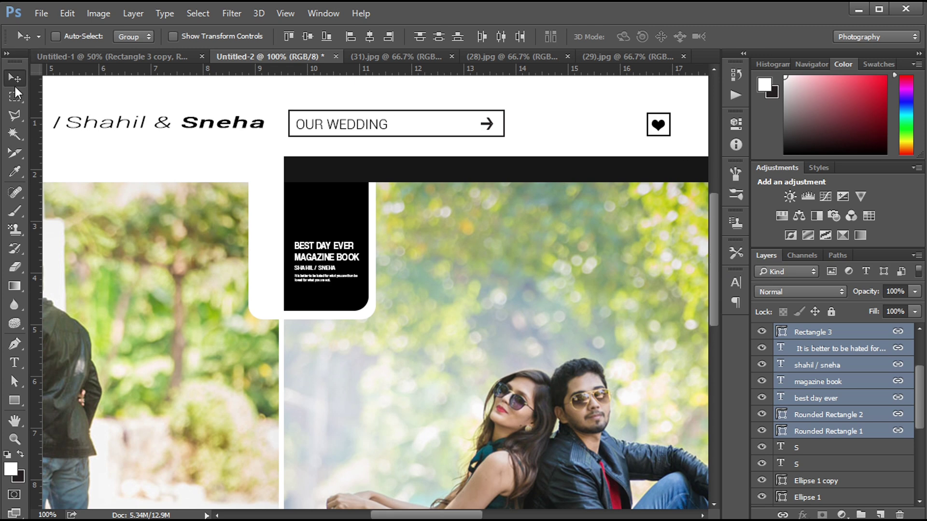
drag(658, 124, 504, 123)
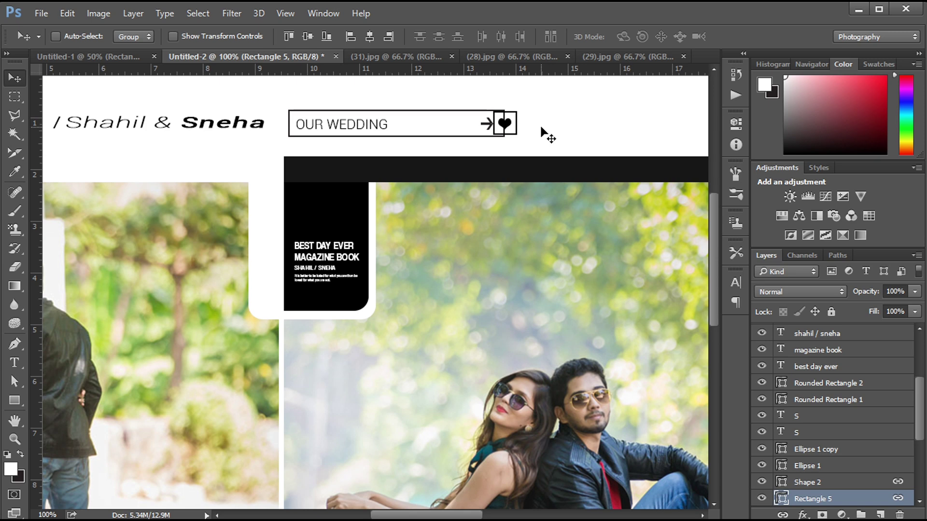
key(shift+Right)
key(shift+Right)
key(shift+Right)
key(shift+Right)
key(shift+Right)
key(shift+Right)
key(shift+Right)
key(shift+Right)
key(shift+Right)
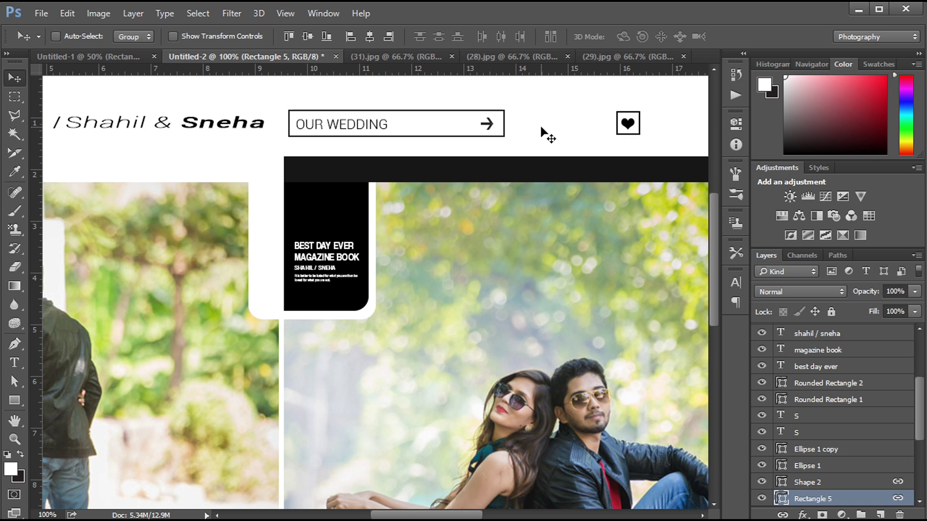
key(shift+Right)
key(shift+Right)
key(shift+Right)
key(shift+Right)
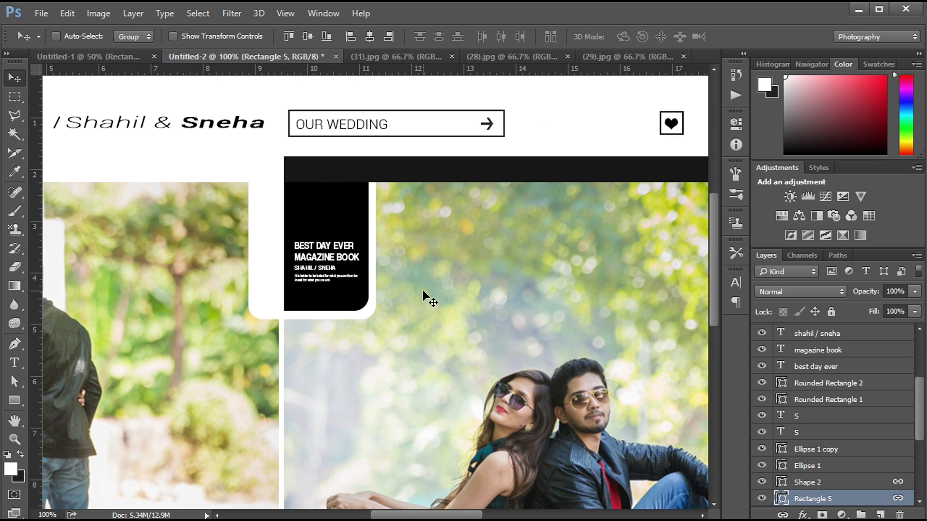
drag(459, 515, 413, 518)
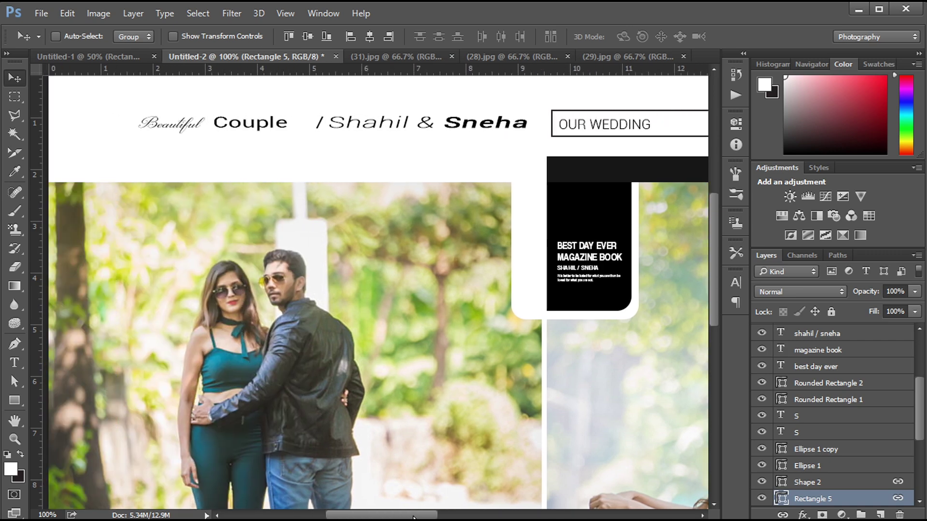
key(ctrl+minus)
key(ctrl+minus)
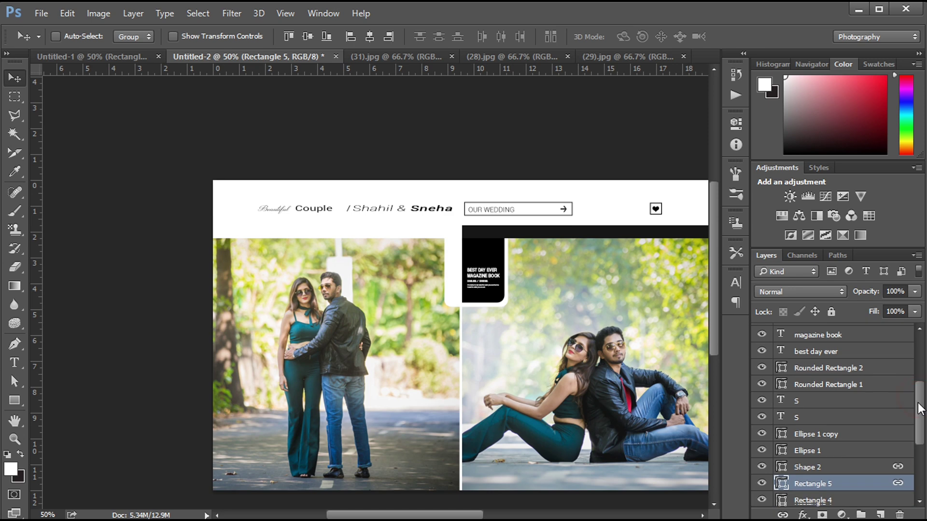
Step: Unlink the Beautiful Couple title and nudge it right against the slash
scroll(832, 415, down, 3)
ctrl+click(290, 211)
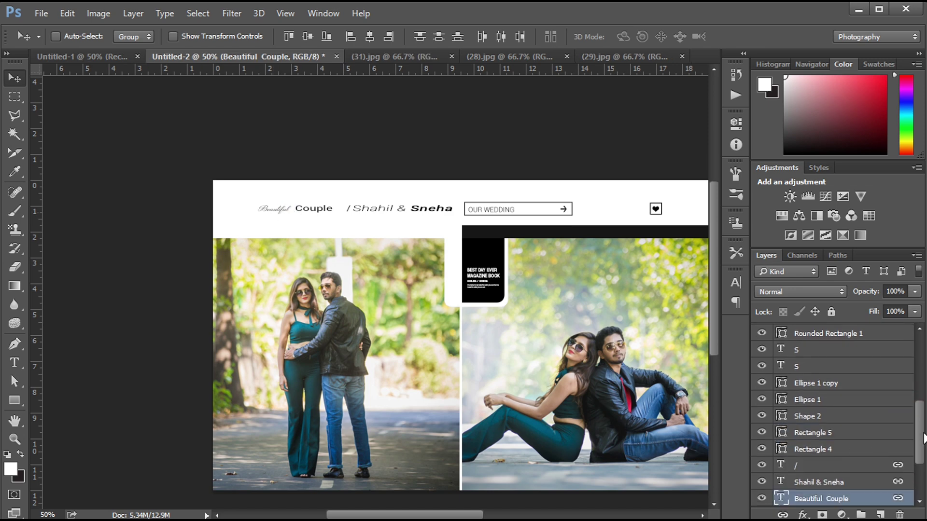
scroll(917, 439, down, 2)
right_click(895, 473)
click(725, 233)
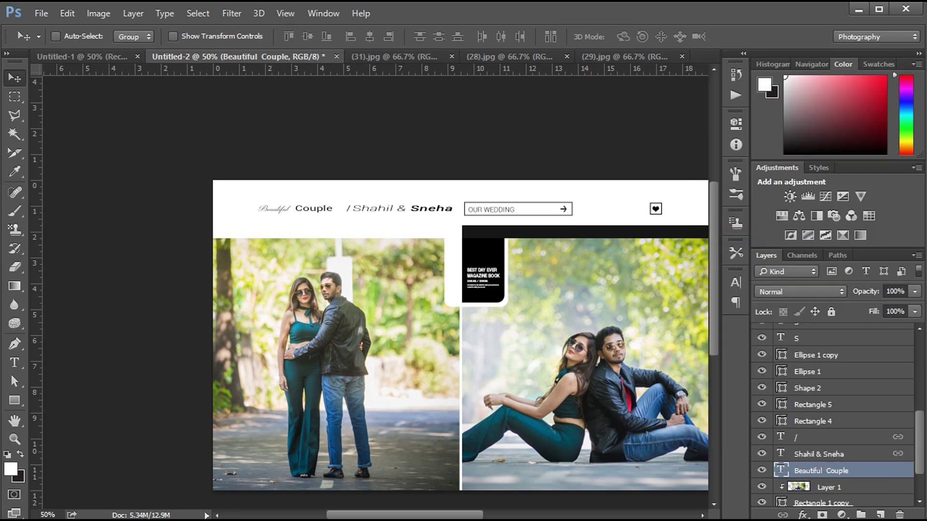
key(shift+Right)
key(shift+Right)
key(shift+Right)
key(shift+Right)
key(Right)
key(Right)
key(Right)
Step: Bring the barcode onto the spread and nudge it into the second photo's bottom-left corner
scroll(715, 289, down, 3)
scroll(377, 266, right, 5)
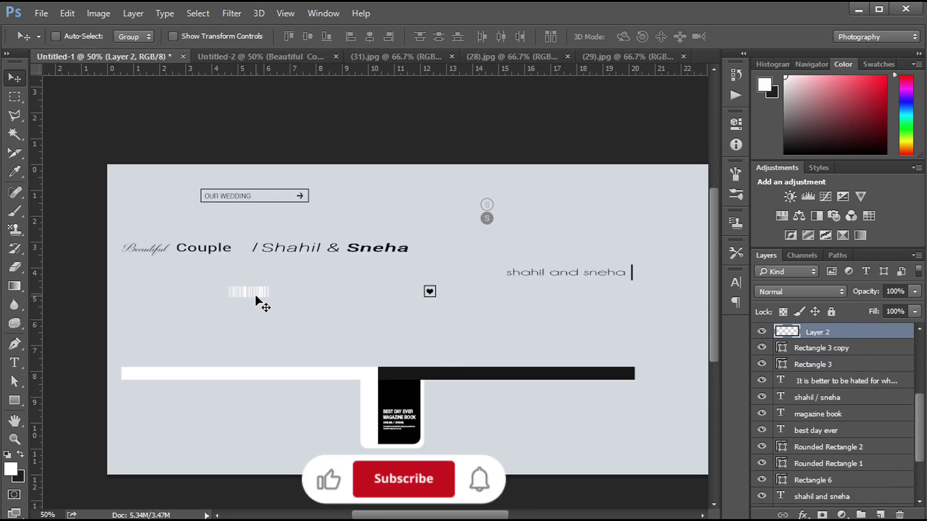
mouse_move(98, 59)
mouse_down()
mouse_move(275, 174)
mouse_move(253, 57)
mouse_move(326, 334)
mouse_move(280, 405)
mouse_up()
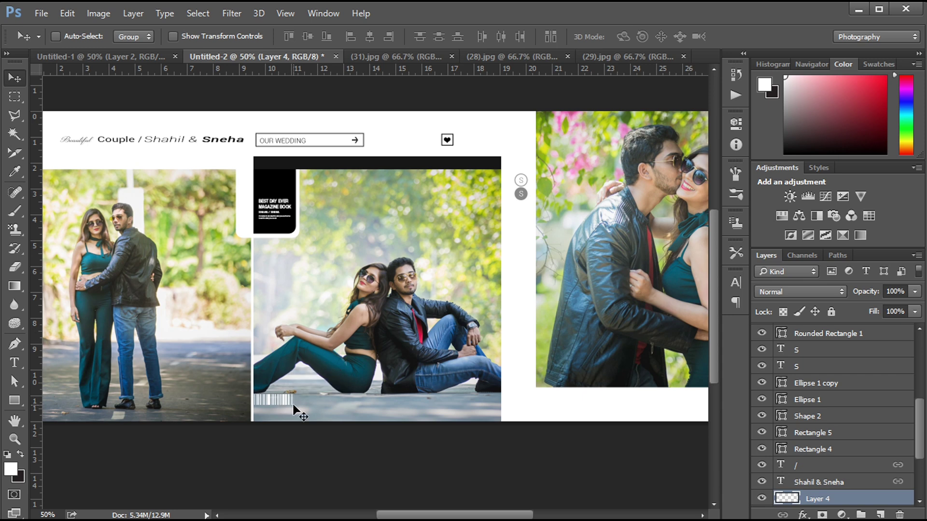
key(Down)
key(Down)
key(Down)
key(Down)
key(Down)
key(Down)
key(Down)
key(Down)
key(Down)
key(Left)
key(Left)
key(Up)
key(Up)
key(Up)
key(Up)
key(Up)
key(Up)
key(Up)
key(Up)
key(Right)
key(Right)
key(Right)
key(Right)
key(Right)
key(Right)
key(Right)
key(Right)
key(Right)
key(Right)
key(Left)
key(Left)
key(Left)
key(Left)
key(Left)
key(Left)
key(ctrl+minus)
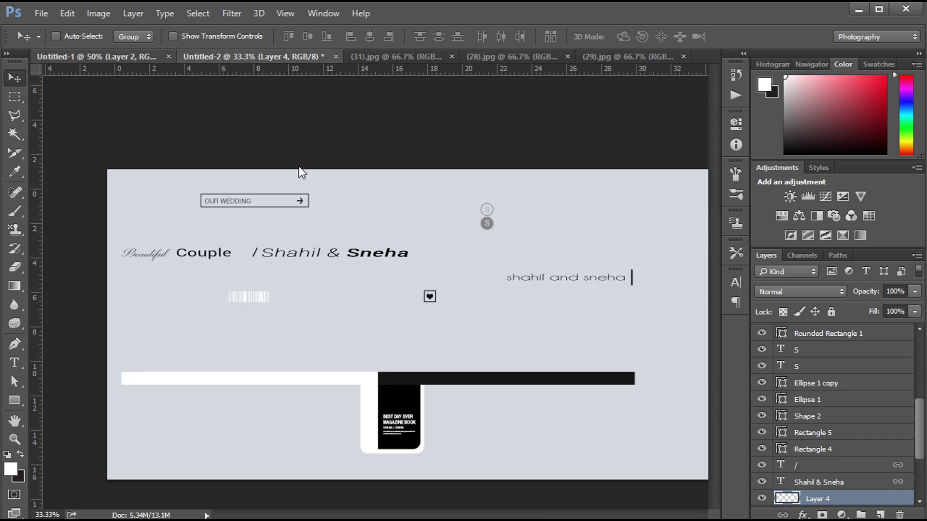
key(ctrl+shift+Tab)
Step: Bring the 'shahil and sneha' caption over and align its vertical line with the right photo's edge
mouse_move(567, 285)
mouse_down()
mouse_move(279, 58)
mouse_move(585, 389)
mouse_up()
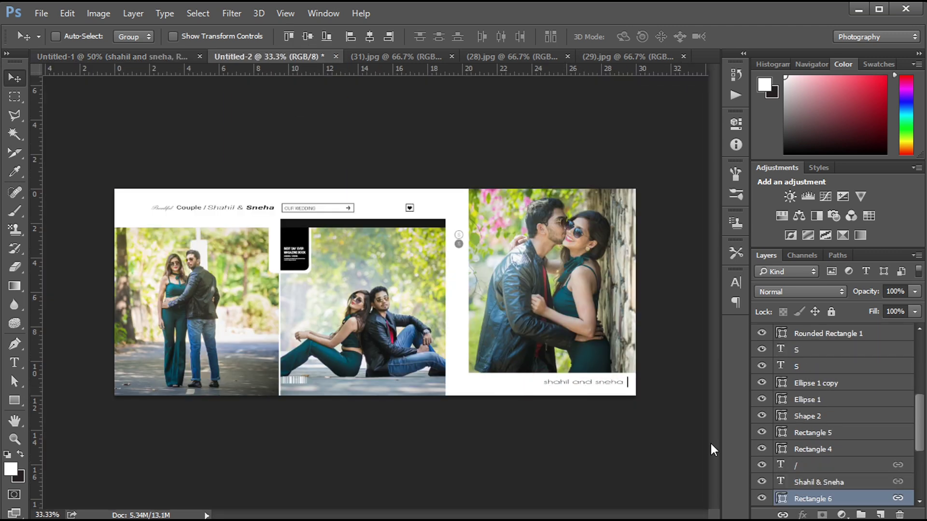
key(shift+Down)
key(shift+Right)
key(shift+Right)
key(shift+Right)
key(Right)
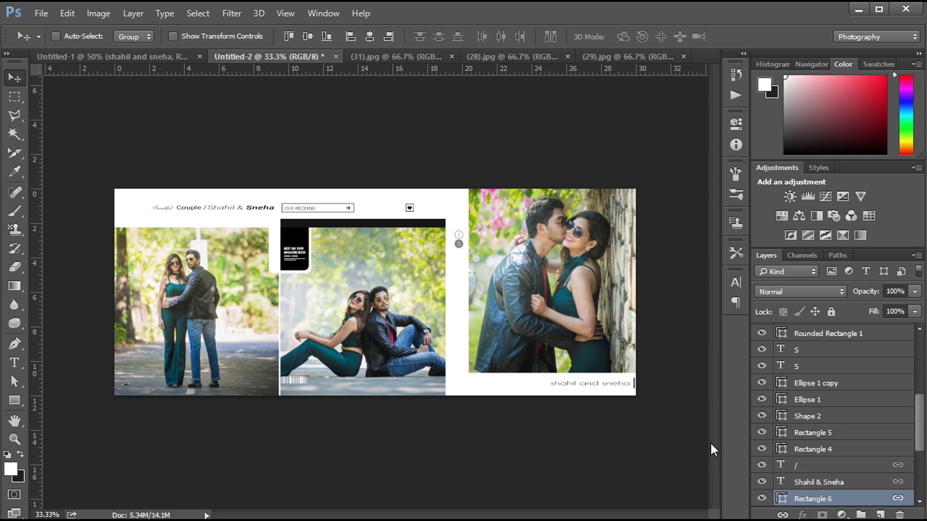
key(Right)
key(Right)
key(Left)
key(Left)
key(Left)
key(ctrl+plus)
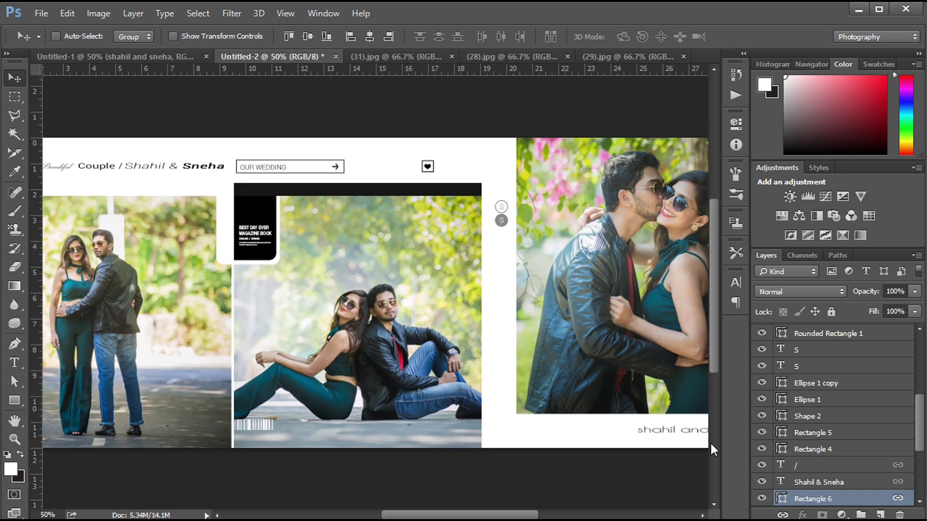
drag(505, 516, 528, 515)
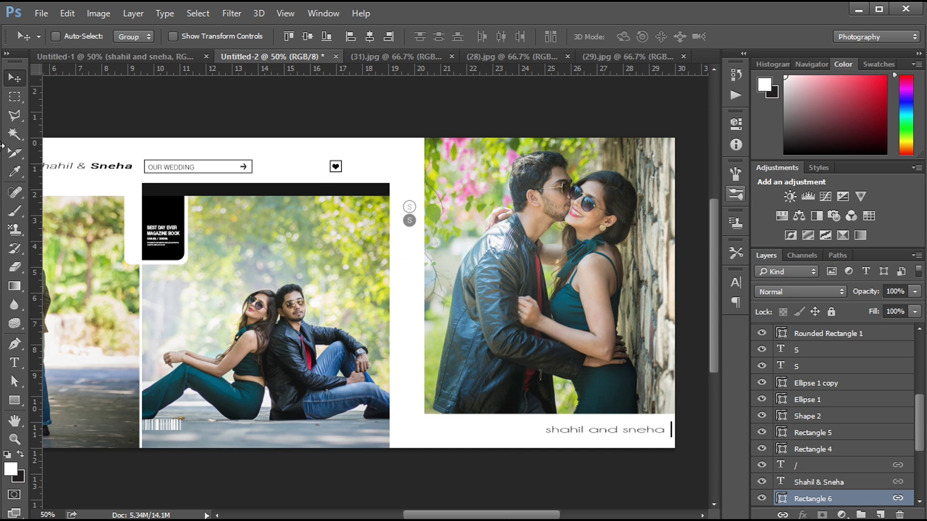
Step: Draw a rectangle spanning the right-hand couple photo
click(15, 400)
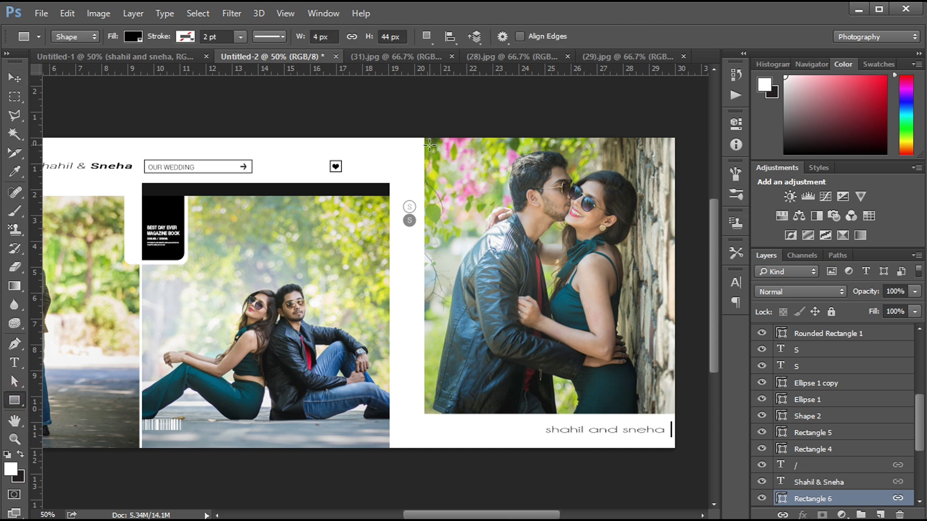
drag(432, 144, 666, 406)
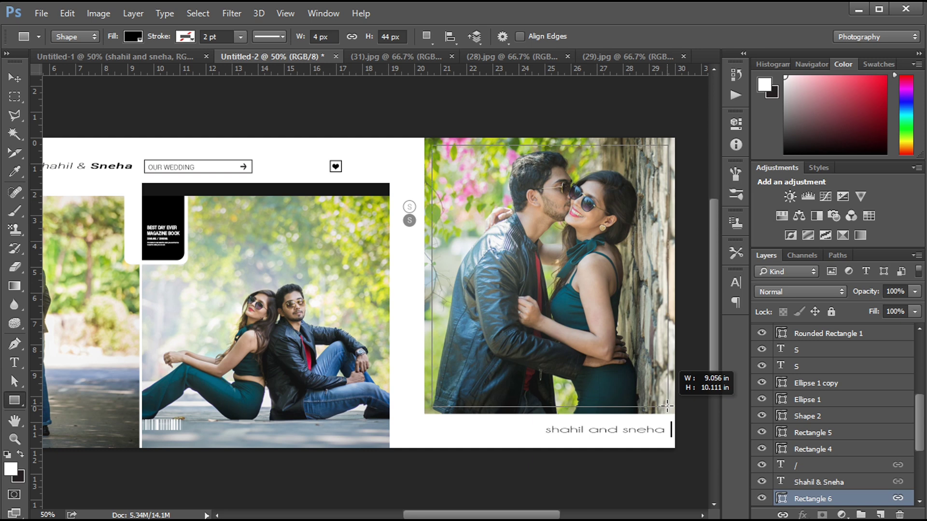
drag(667, 407, 668, 407)
Step: Give the rectangle no fill and a white 3 pt stroke
click(575, 206)
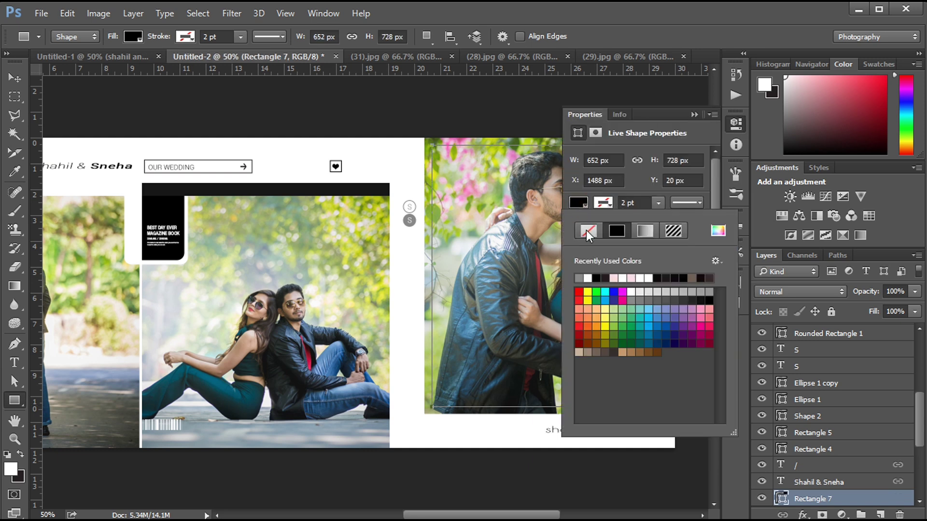
click(587, 231)
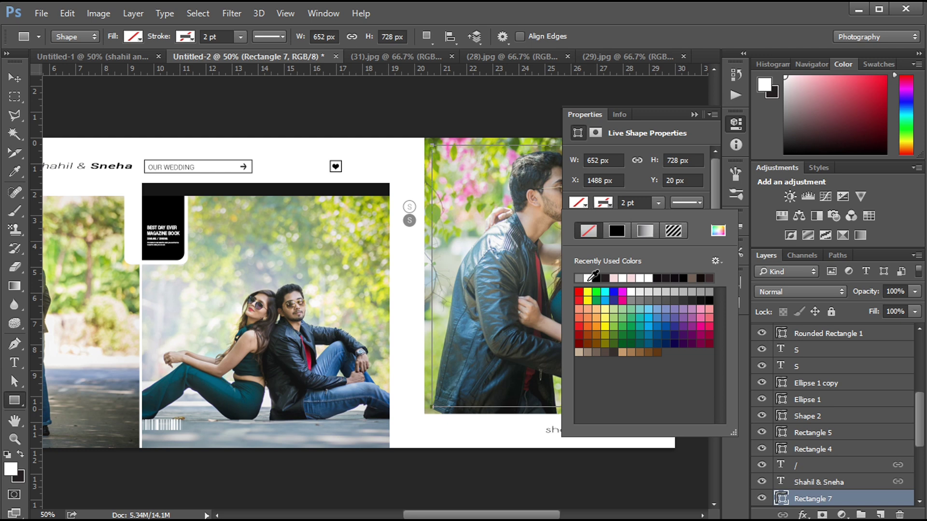
click(586, 278)
click(625, 201)
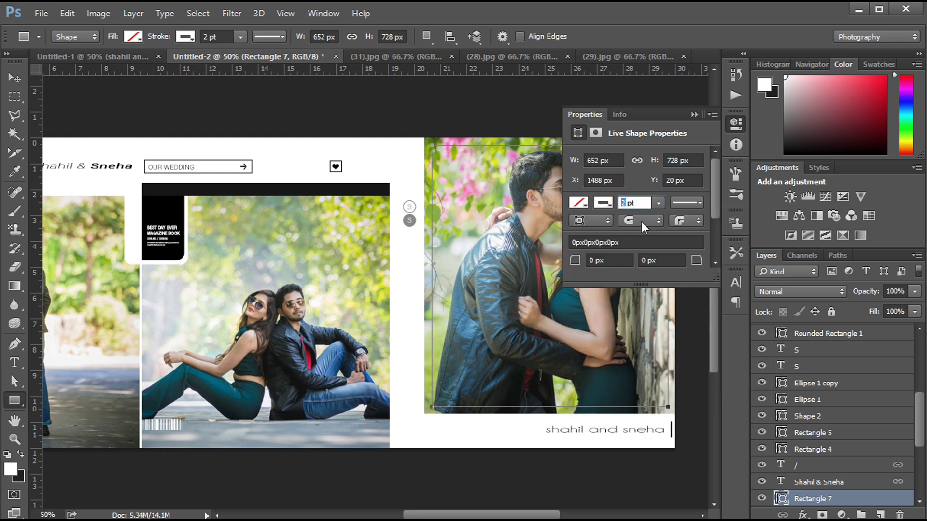
text(3)
key(Return)
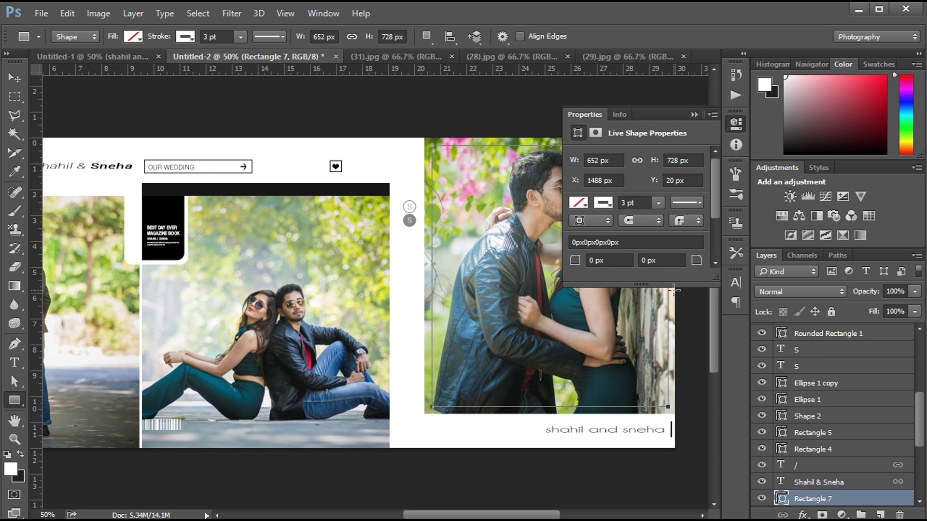
click(694, 114)
Step: Move the Rectangle 7 frame layer to the top of the Layers panel
drag(867, 502, 838, 345)
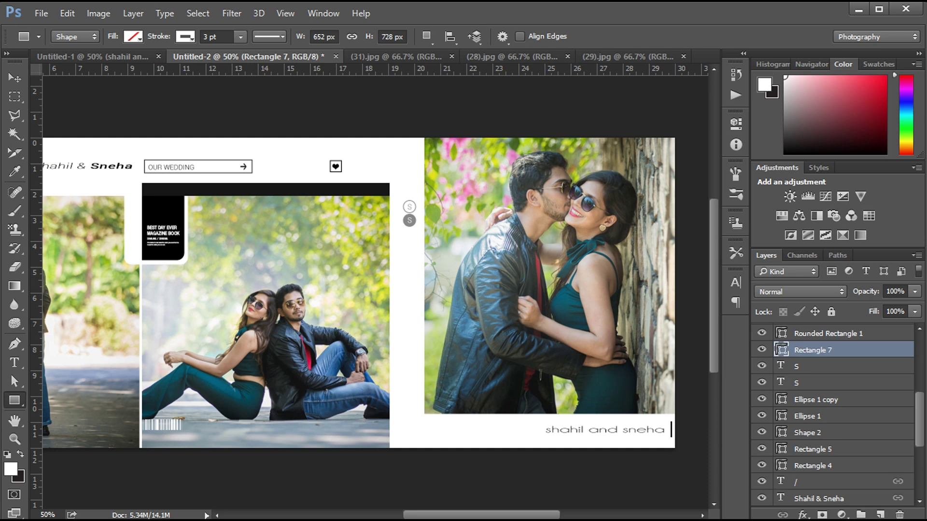
scroll(844, 457, up, 3)
drag(845, 457, 840, 333)
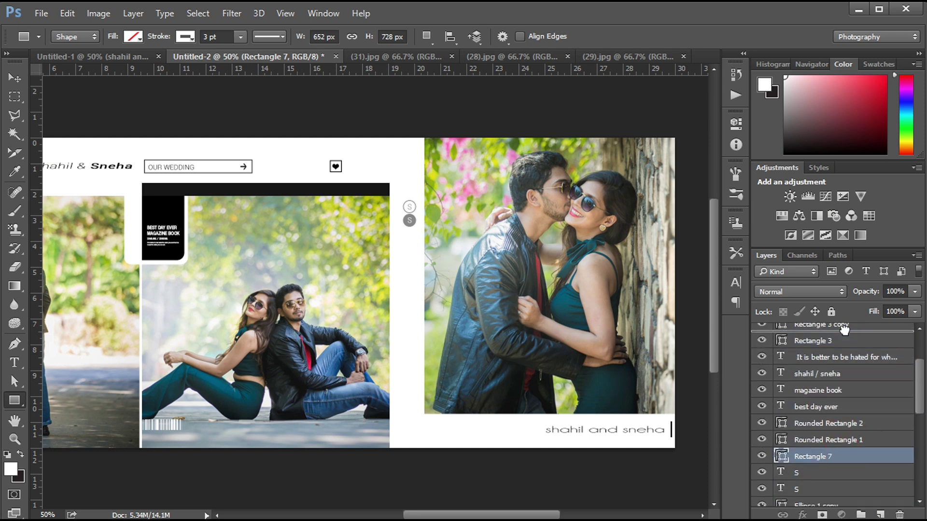
drag(919, 386, 919, 351)
drag(848, 415, 841, 332)
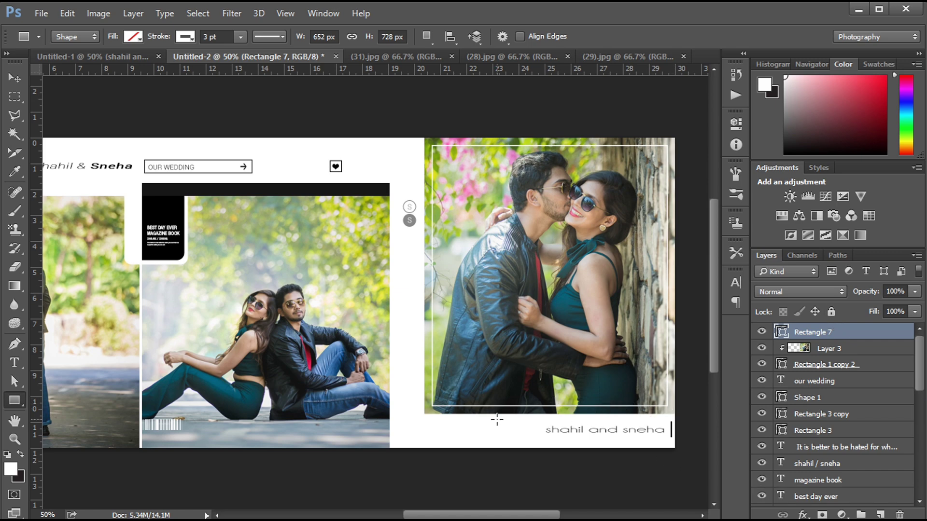
key(ctrl+minus)
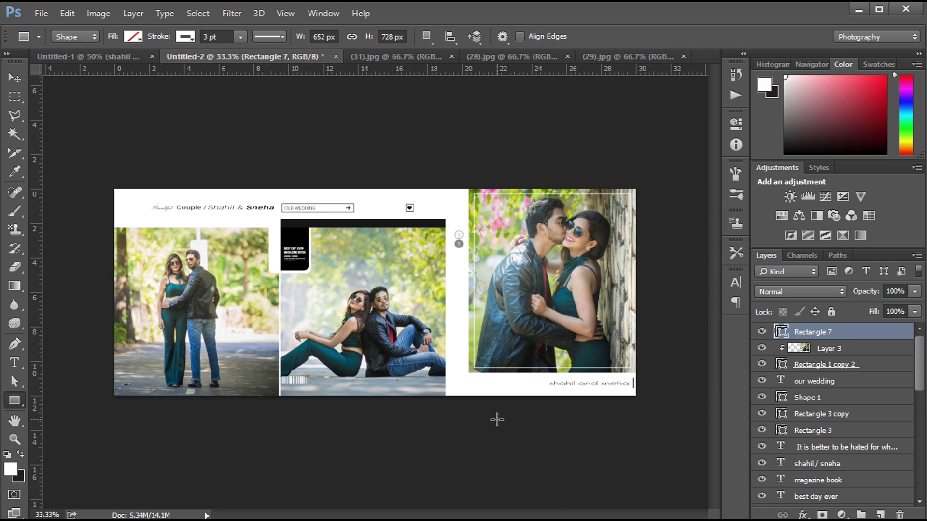
Step: Stretch the white frame's right edge out to the photo's edge
key(ctrl+plus)
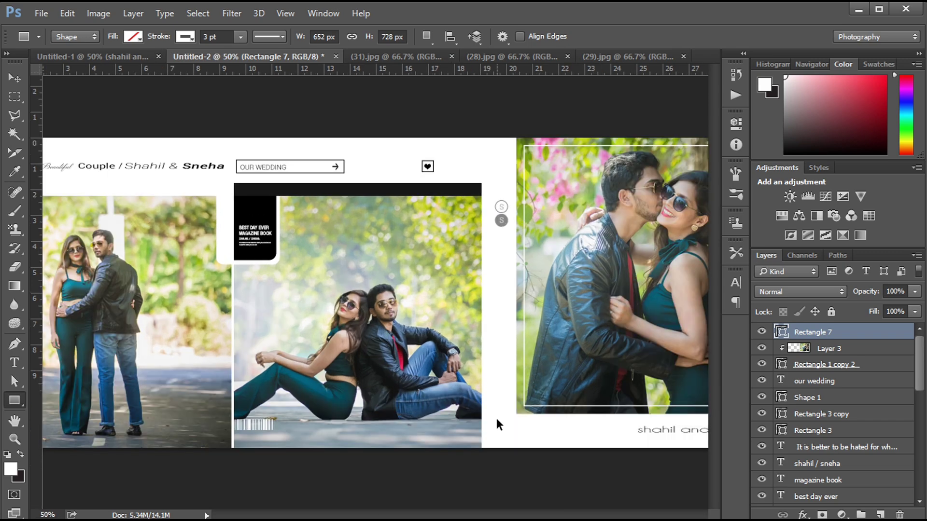
drag(504, 515, 545, 514)
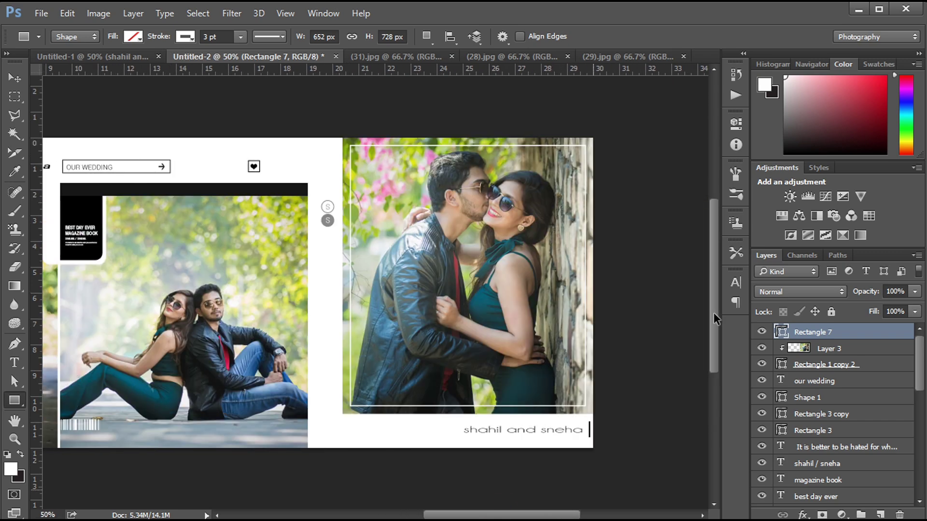
key(ctrl+t)
drag(586, 275, 602, 275)
key(Return)
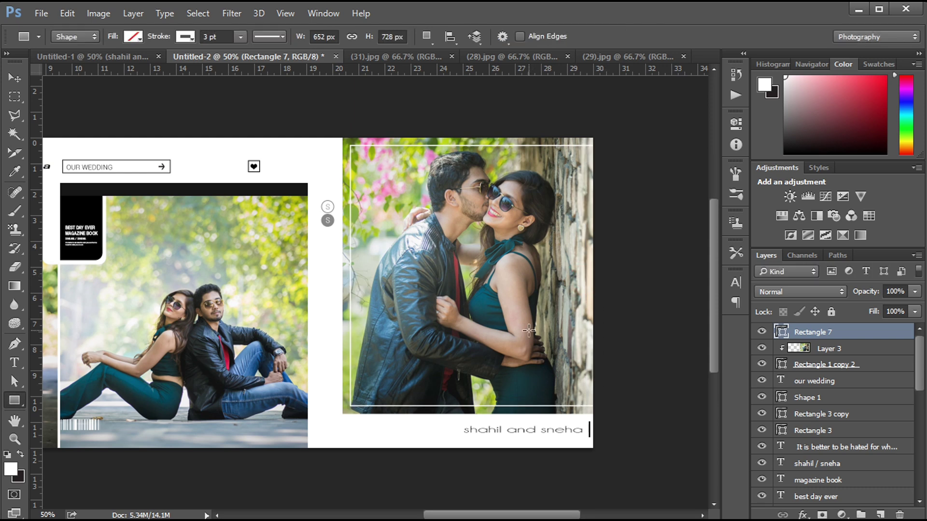
Step: Nudge the white frame so it sits evenly inset over the right photo, then review the spread
key(v)
key(Left)
key(Left)
key(Down)
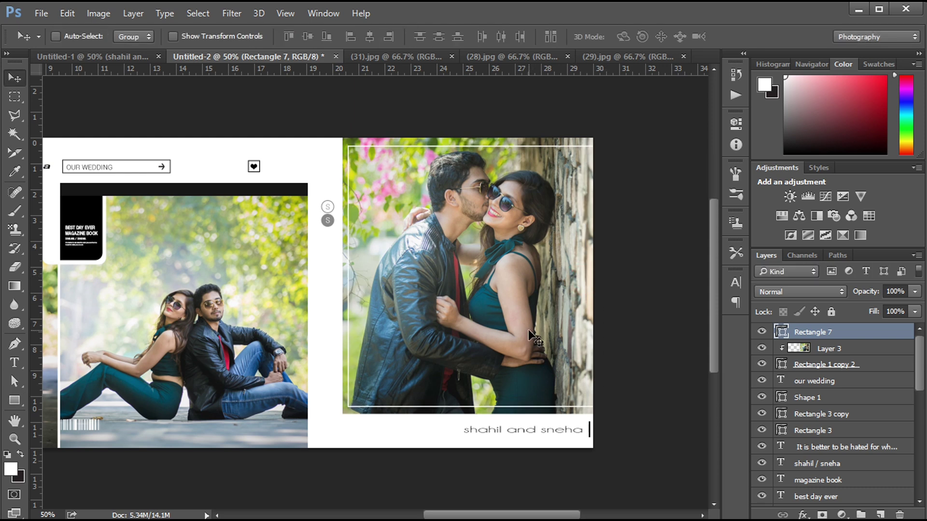
key(Down)
key(Down)
key(Right)
key(Right)
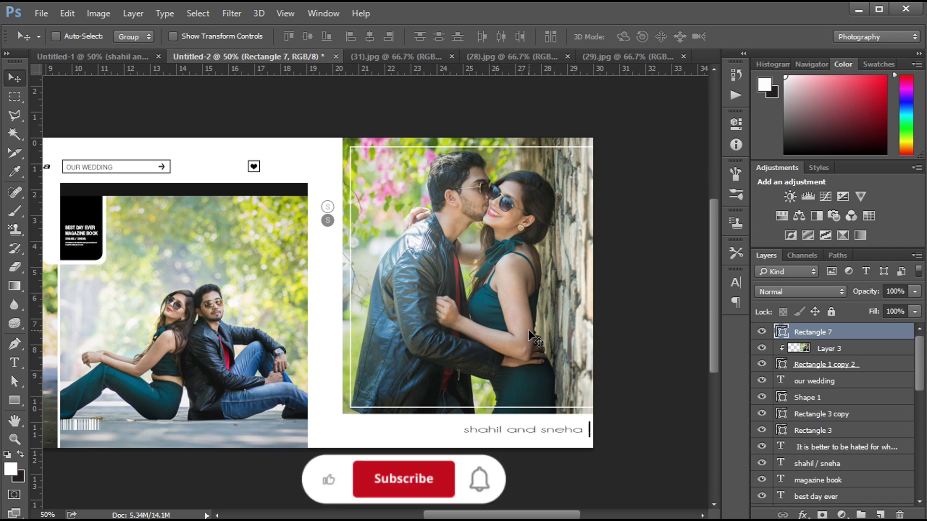
key(Up)
key(ctrl+minus)
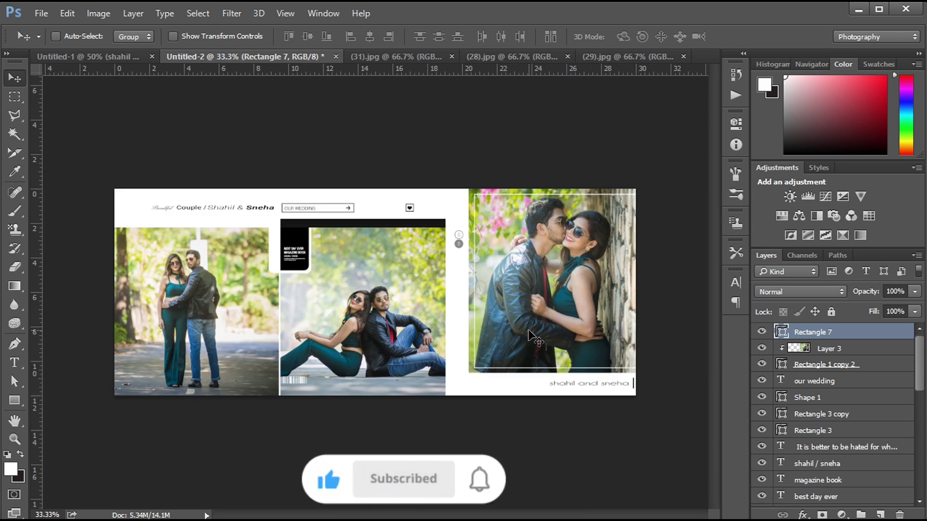
key(ctrl+plus)
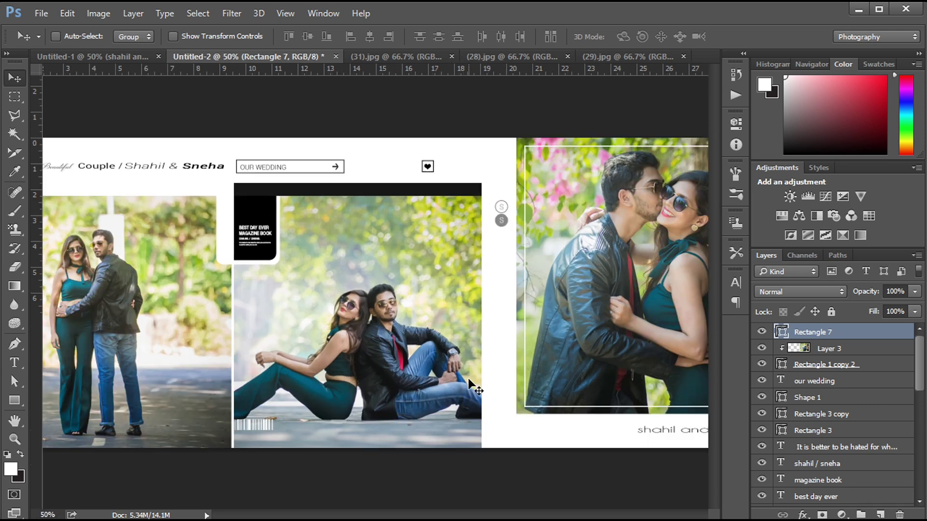
mouse_move(430, 516)
mouse_down()
mouse_move(416, 517)
mouse_move(457, 517)
mouse_up()
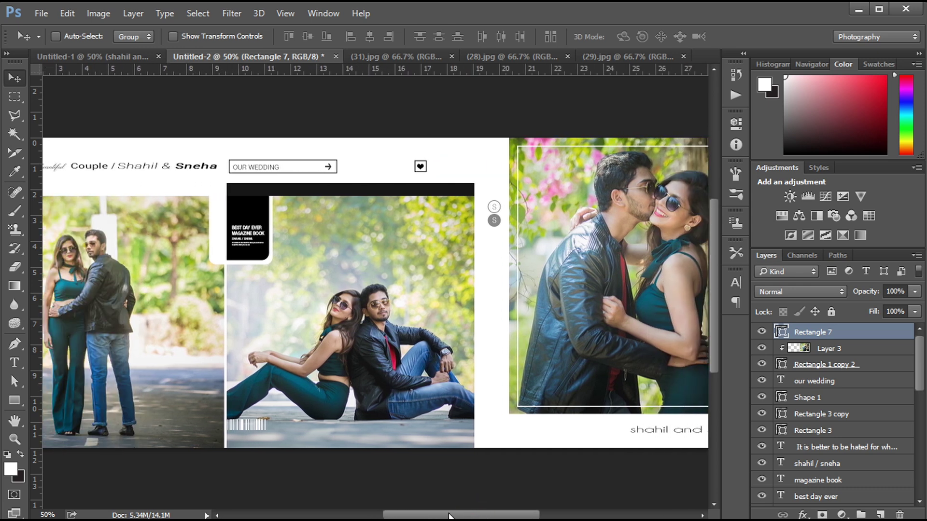
drag(472, 514, 430, 516)
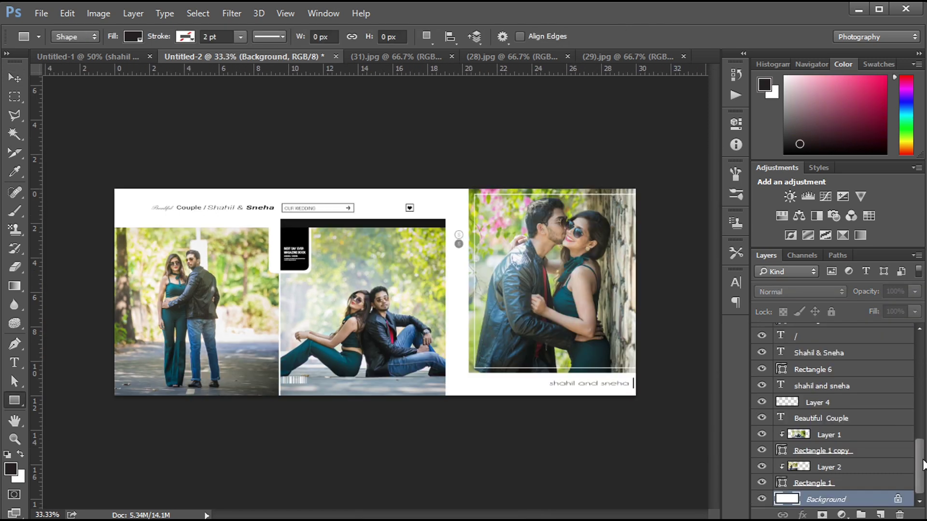
Step: Draw a wide light grey rectangle along the spread's bottom edge, then select the caption layer
mouse_move(922, 466)
mouse_down()
mouse_move(922, 425)
mouse_move(922, 466)
mouse_up()
drag(459, 391, 633, 425)
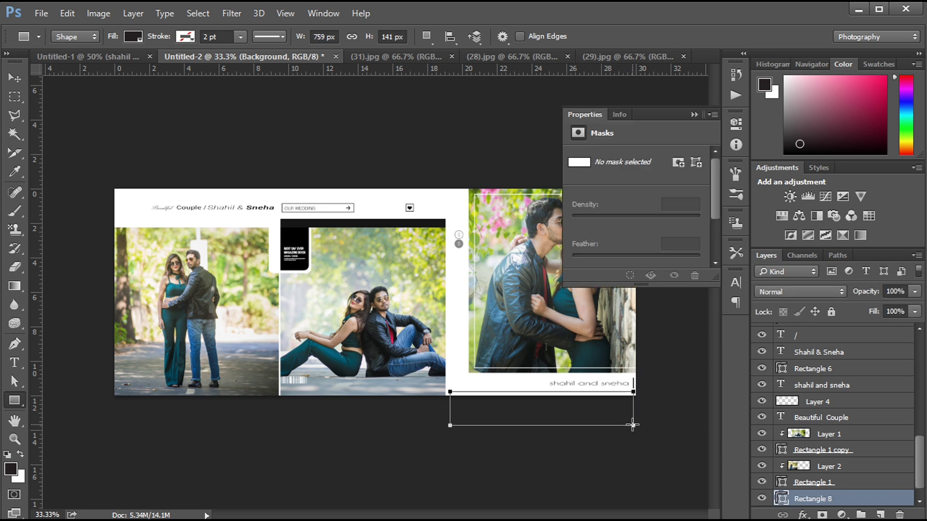
click(578, 202)
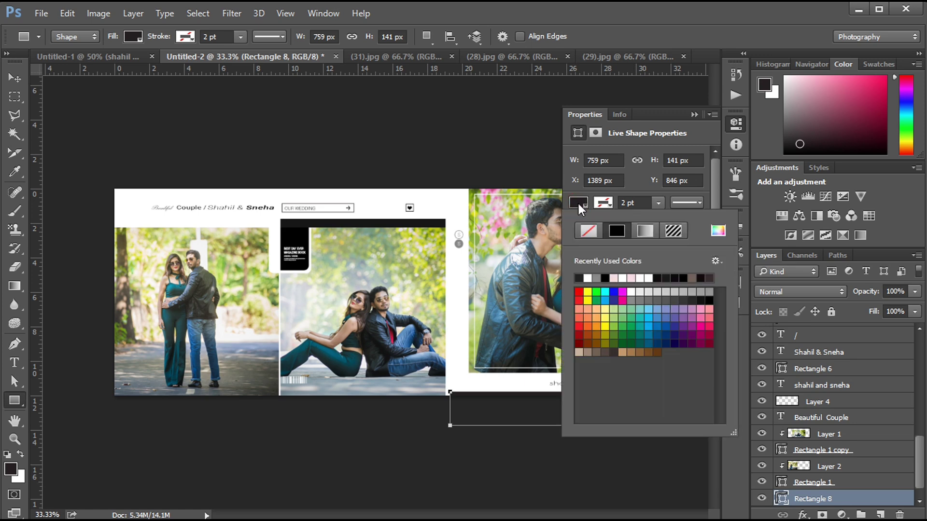
click(600, 271)
key(Return)
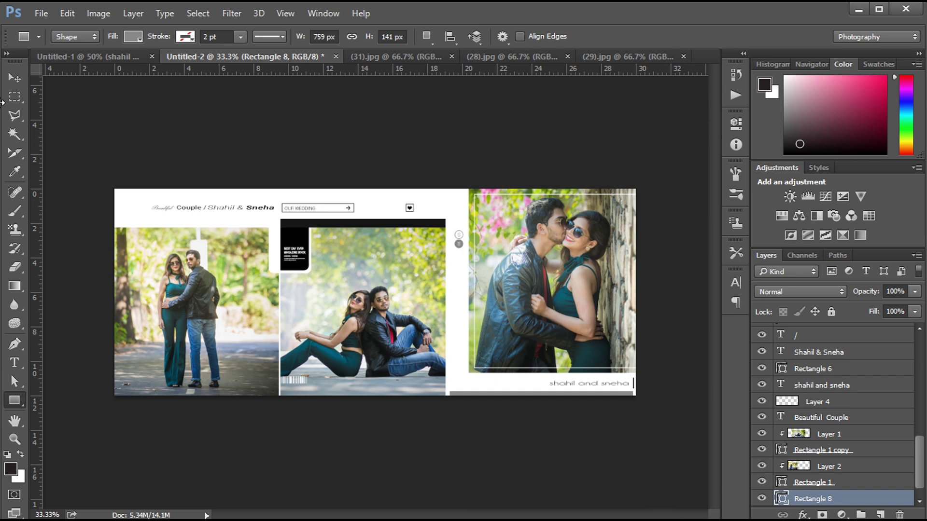
key(v)
ctrl+click(598, 388)
Step: Nudge the shahil and sneha caption into place above the grey strip and zoom to check
key(Up)
key(Up)
key(Up)
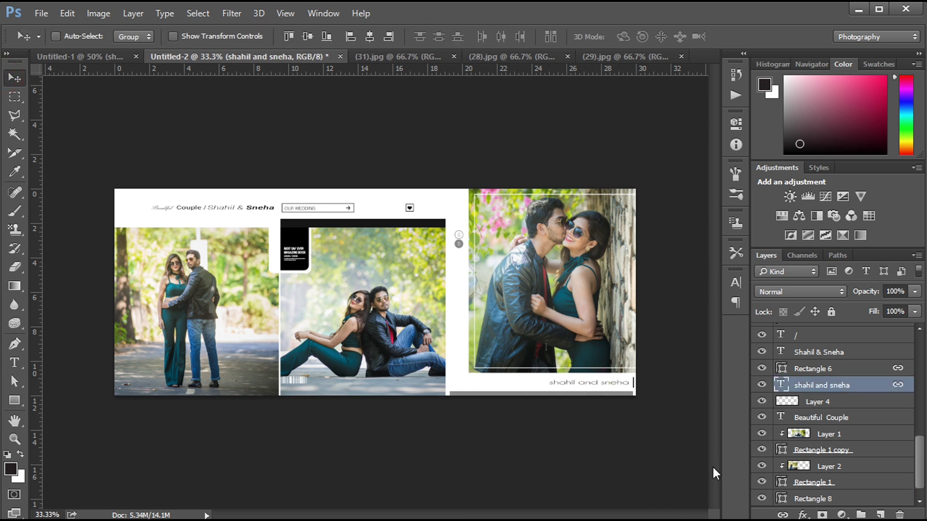
key(Up)
key(Up)
key(Up)
key(Up)
key(Down)
key(Down)
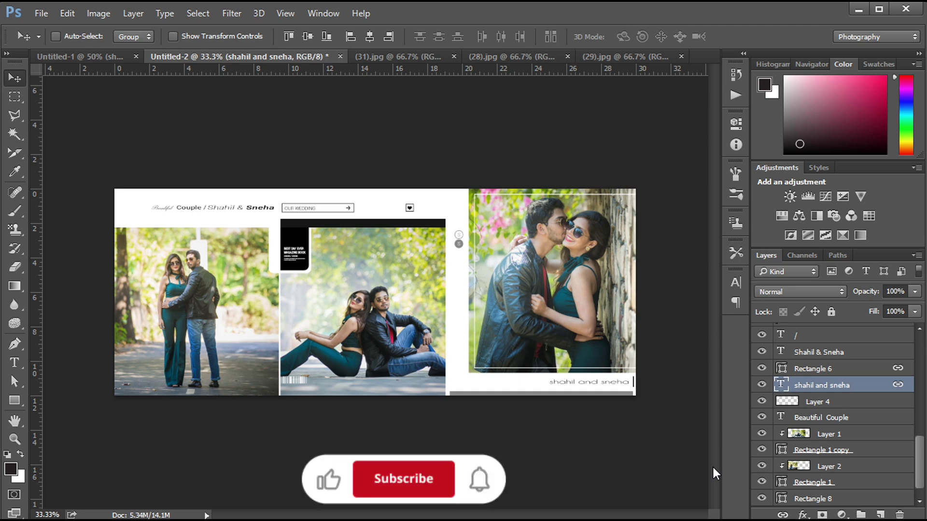
key(ctrl+plus)
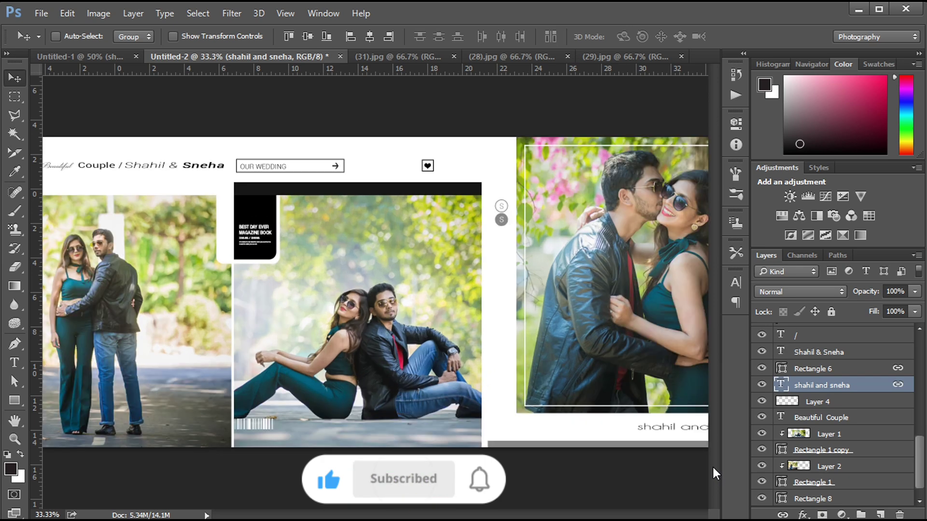
mouse_move(433, 514)
mouse_down()
mouse_move(425, 515)
mouse_move(436, 515)
mouse_up()
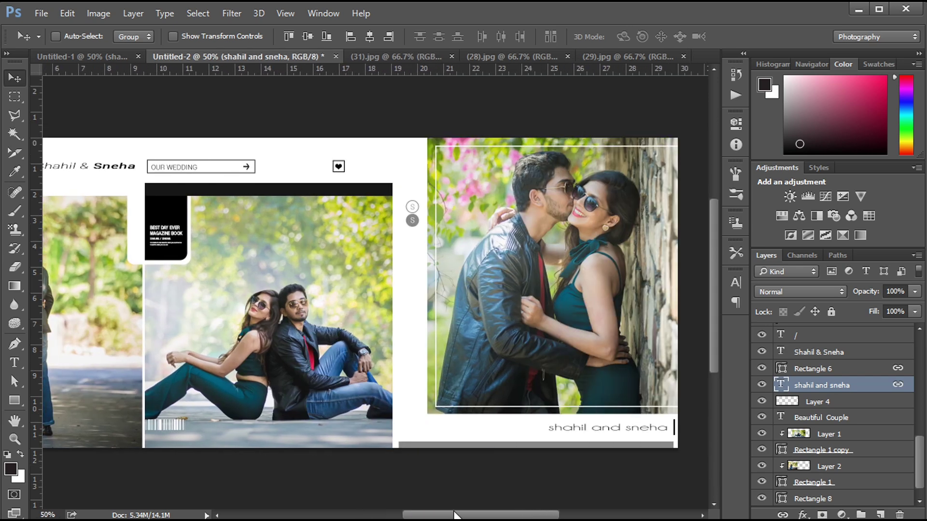
key(ctrl+minus)
key(ctrl+minus)
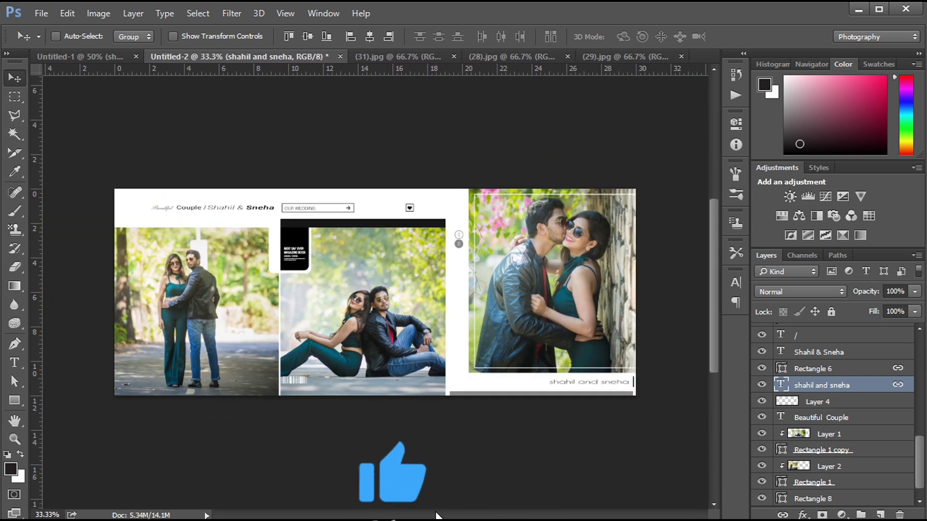